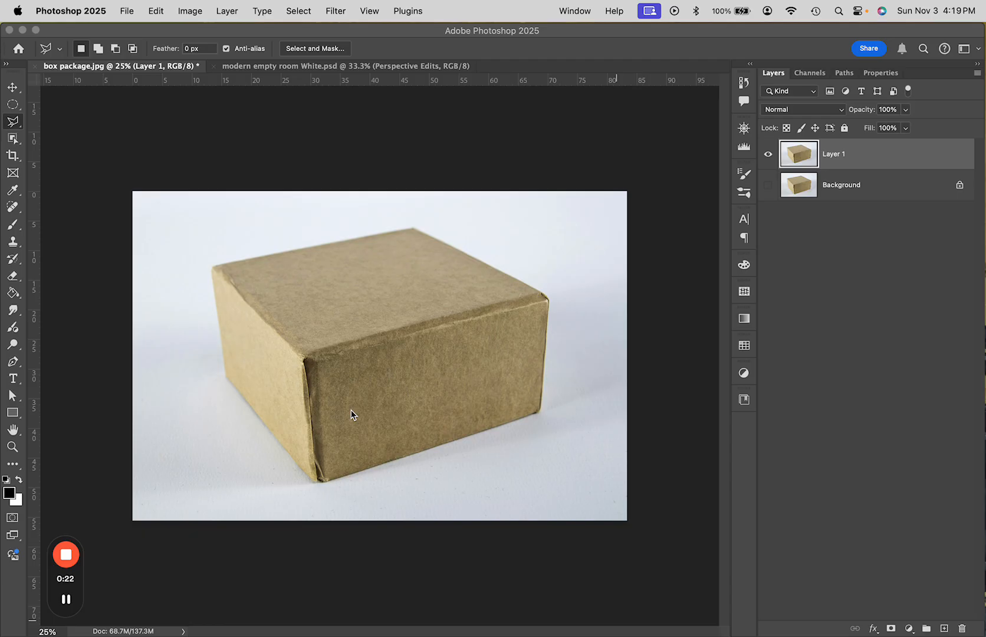
# Convert Layer 1 to a smart object.
pyautogui.click(845, 195)
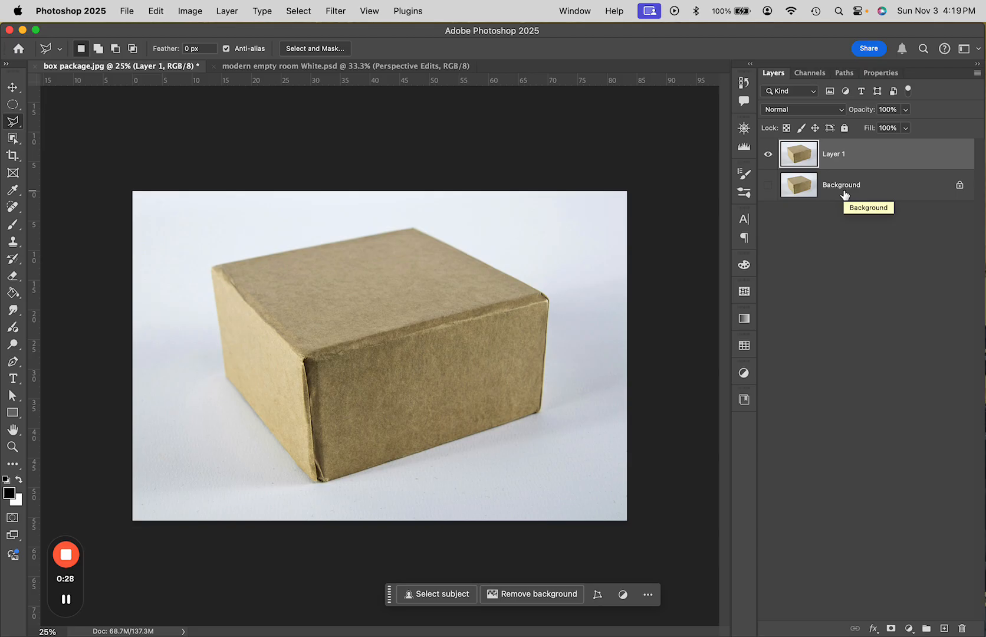
pyautogui.click(814, 265)
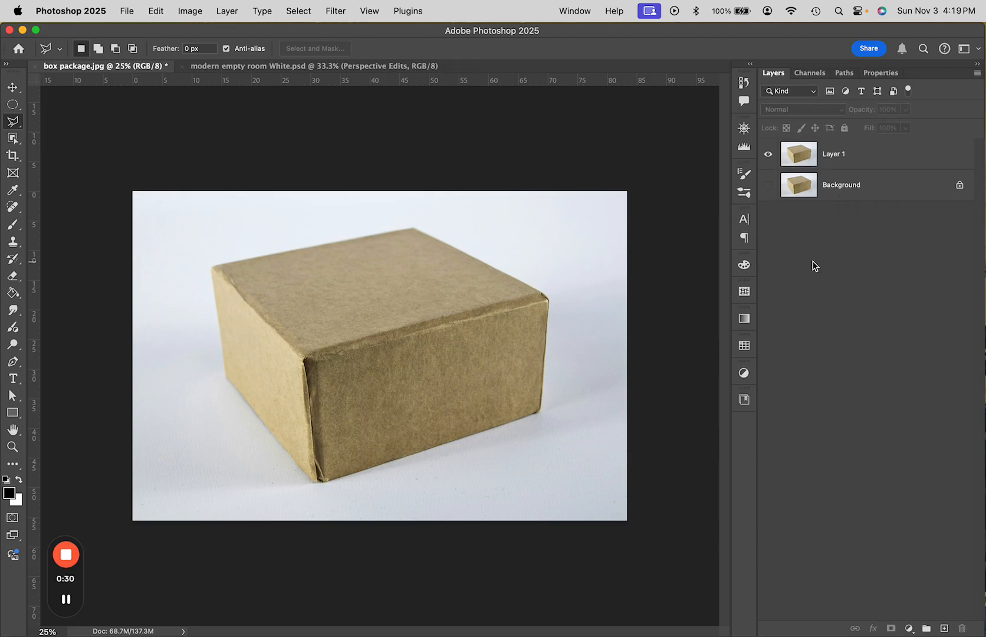
pyautogui.click(830, 156)
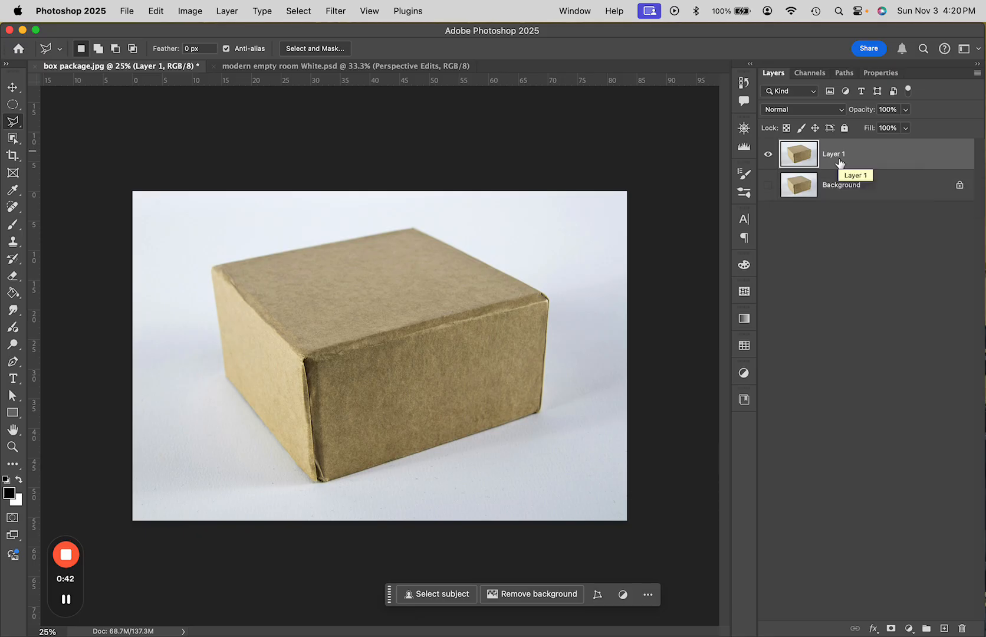
pyautogui.press('super+equal')
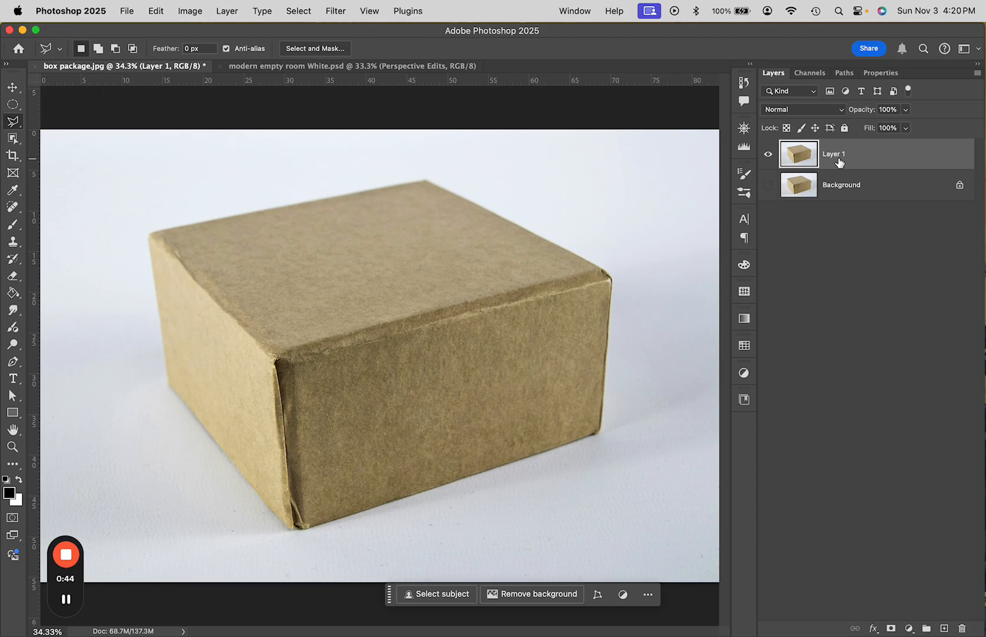
pyautogui.rightClick(839, 162)
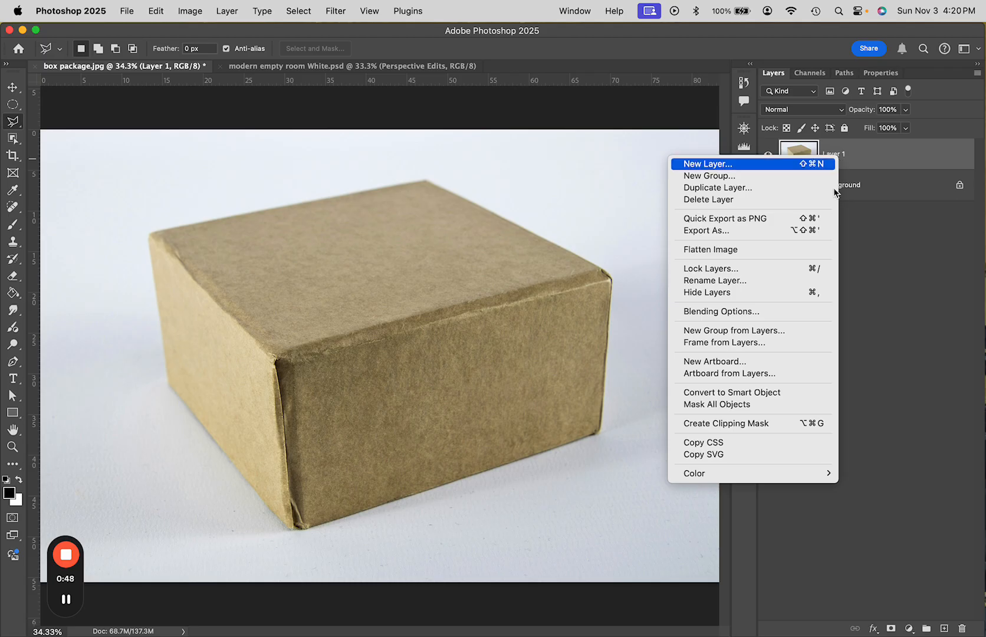
pyautogui.click(759, 393)
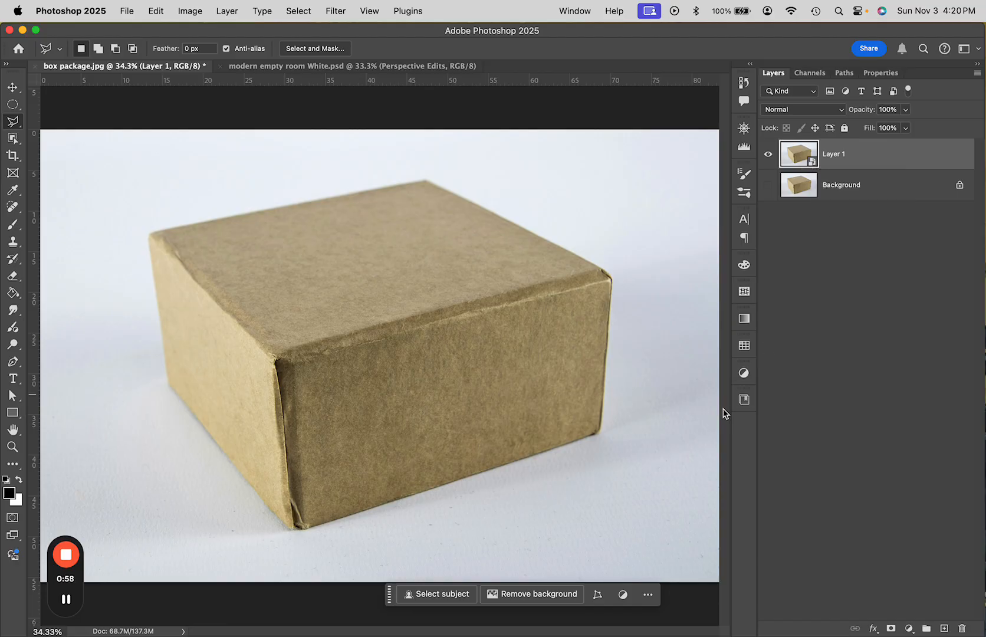
# Rename the Layer 1 smart object as Box.
pyautogui.doubleClick(838, 155)
pyautogui.write('Box')
pyautogui.press('Return')
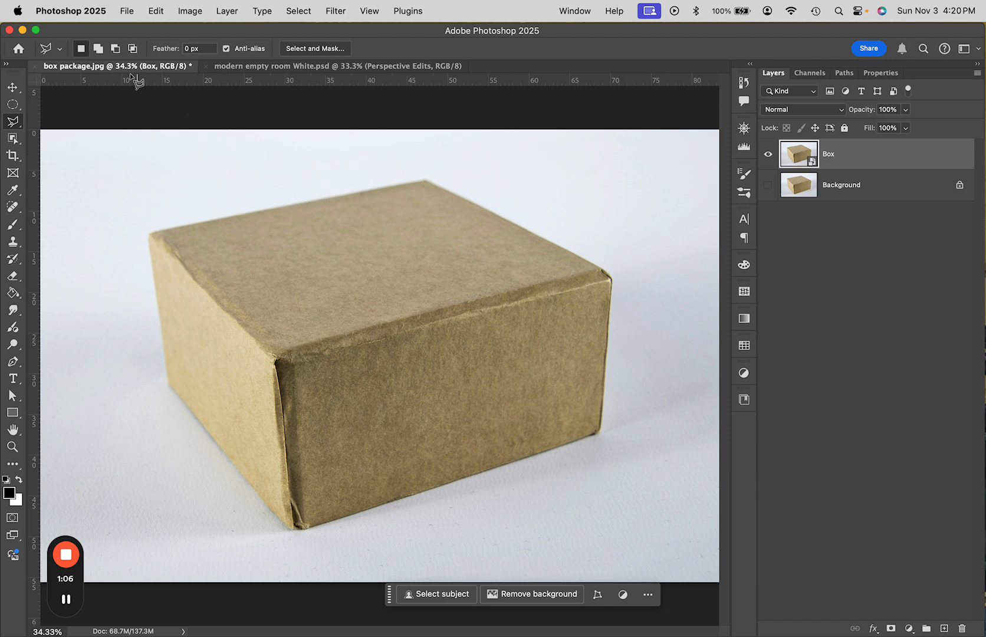
# Start Perspective Warp on the Box layer and fit a first layout plane to the four corners of the box's large front face.
pyautogui.click(155, 13)
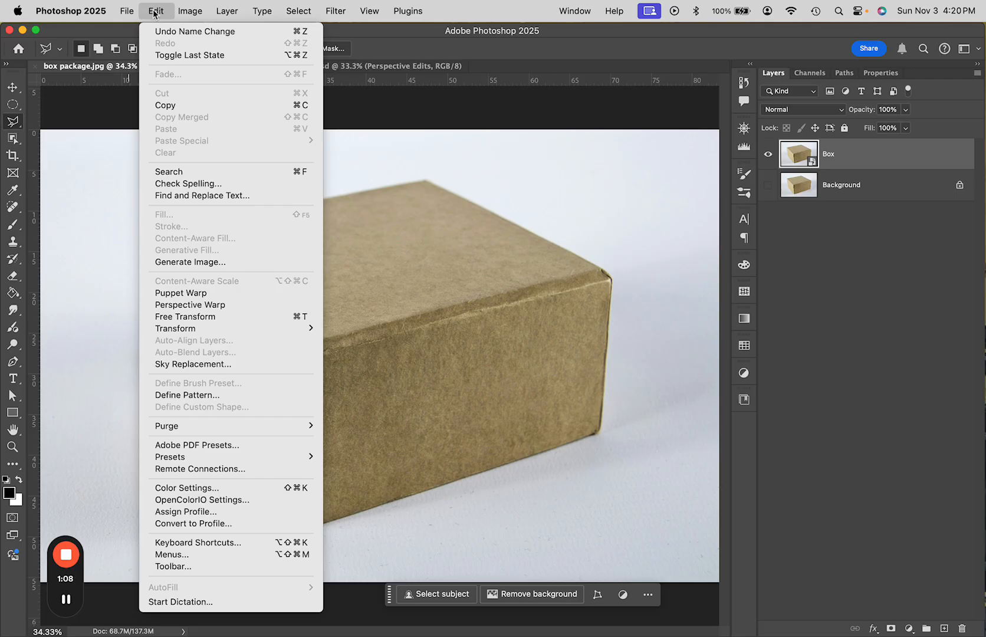
pyautogui.click(189, 305)
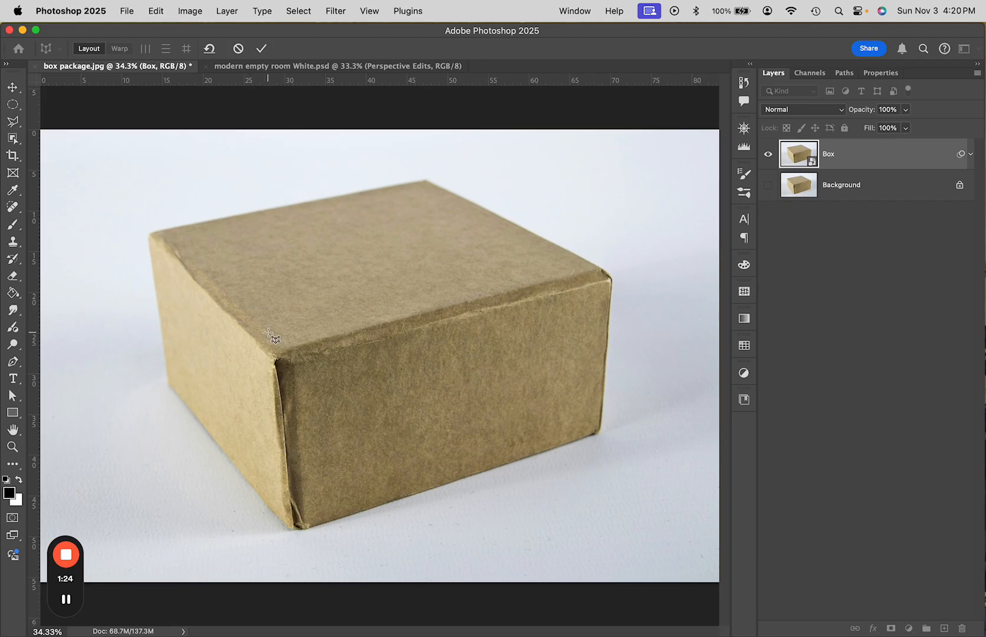
pyautogui.press('super+minus')
pyautogui.press('super+minus')
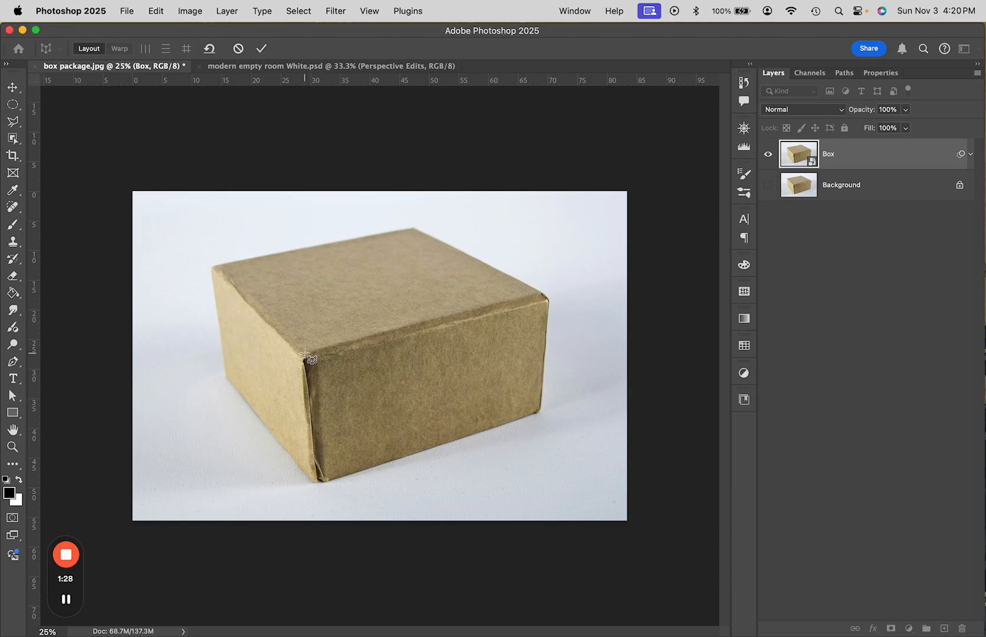
pyautogui.moveTo(305, 353); pyautogui.dragTo(615, 462)
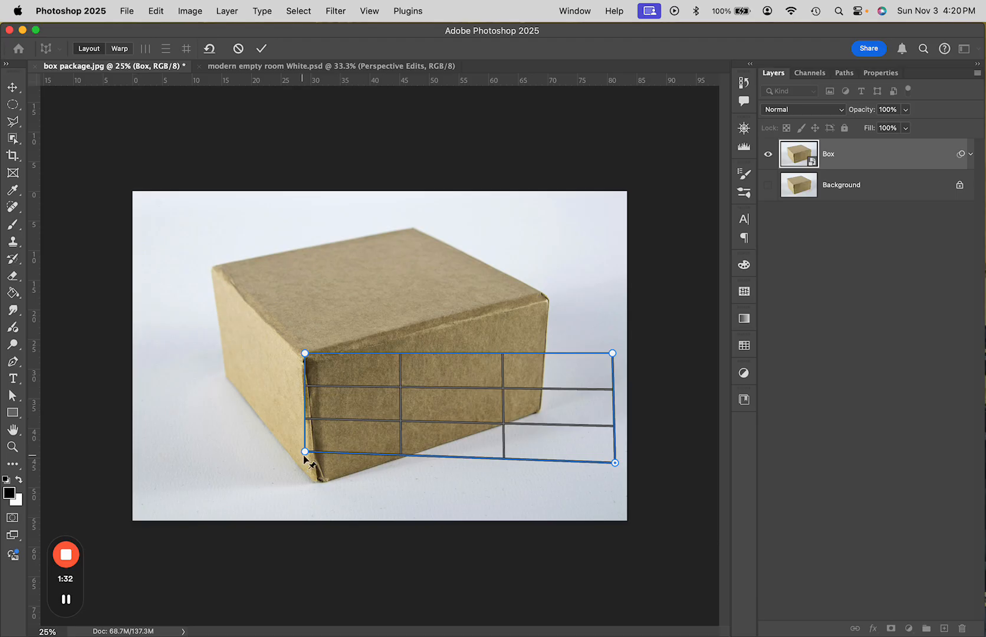
pyautogui.moveTo(305, 451); pyautogui.dragTo(316, 482)
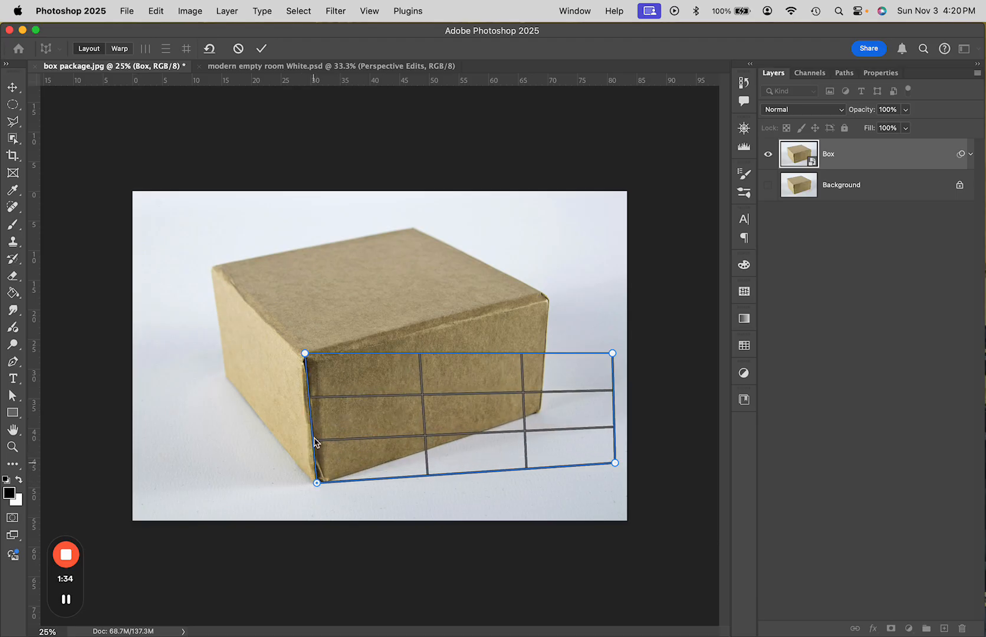
pyautogui.moveTo(305, 352); pyautogui.dragTo(309, 355)
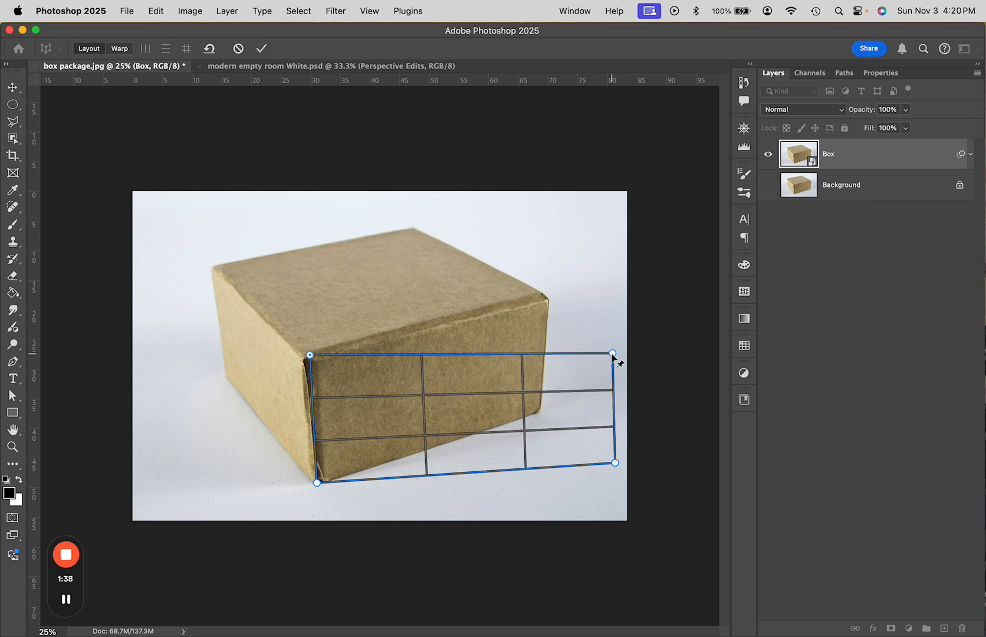
pyautogui.moveTo(613, 354); pyautogui.dragTo(549, 298)
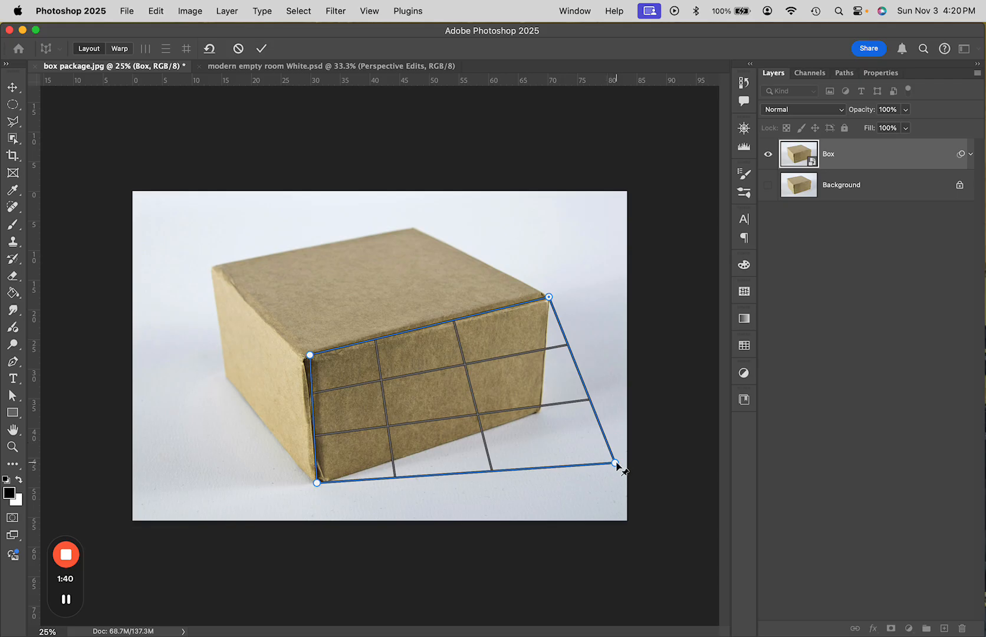
pyautogui.moveTo(615, 463); pyautogui.dragTo(539, 412)
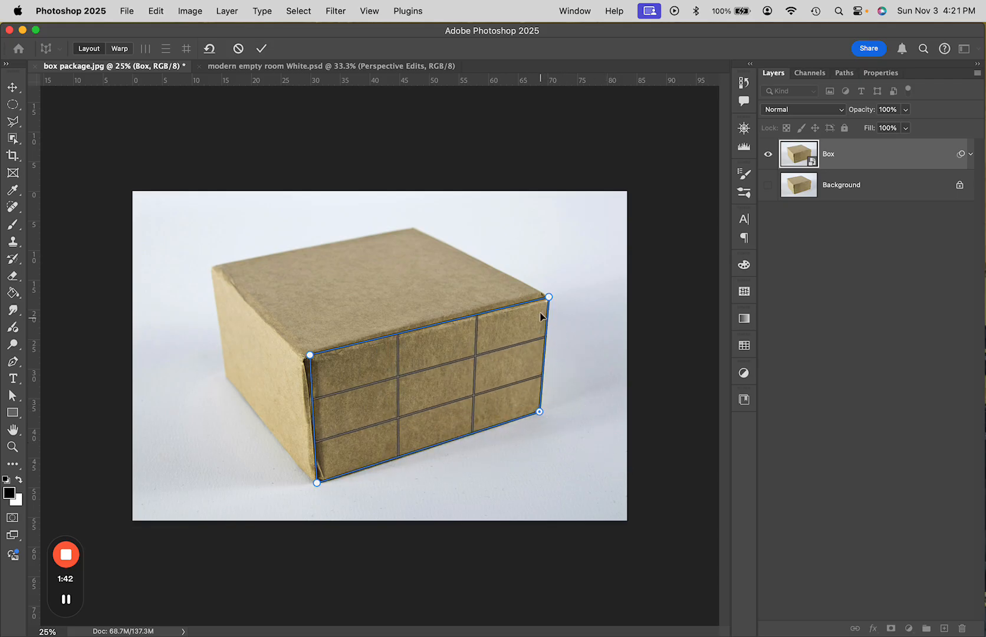
pyautogui.moveTo(547, 298); pyautogui.dragTo(549, 293)
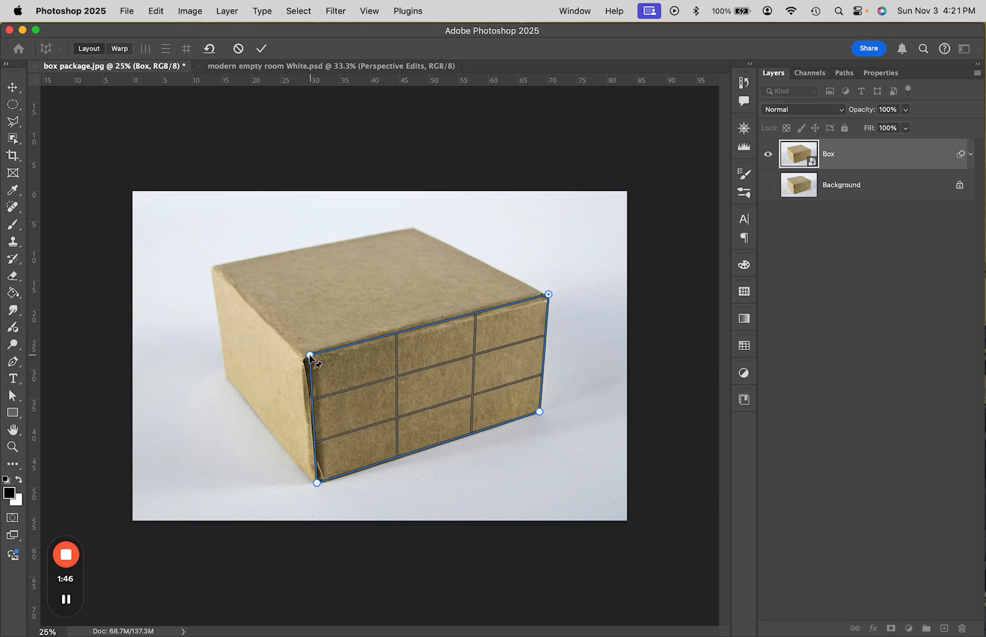
pyautogui.moveTo(310, 356); pyautogui.dragTo(307, 354)
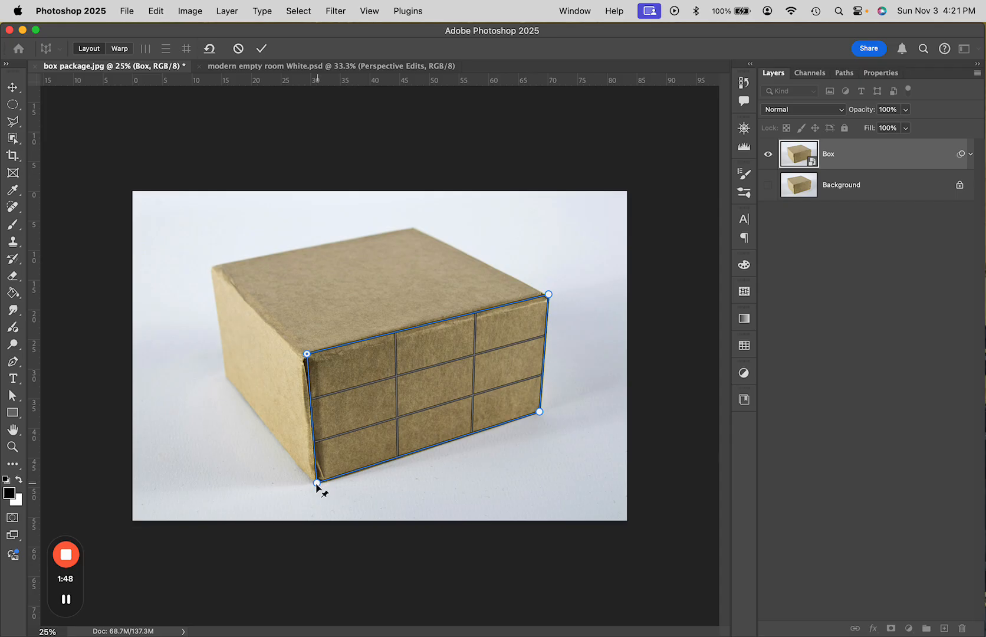
pyautogui.moveTo(317, 482); pyautogui.dragTo(316, 484)
# Add a second layout plane joined to the front plane's vertical edge and fit it to the corners of the box's narrow side face.
pyautogui.moveTo(150, 246); pyautogui.dragTo(292, 446)
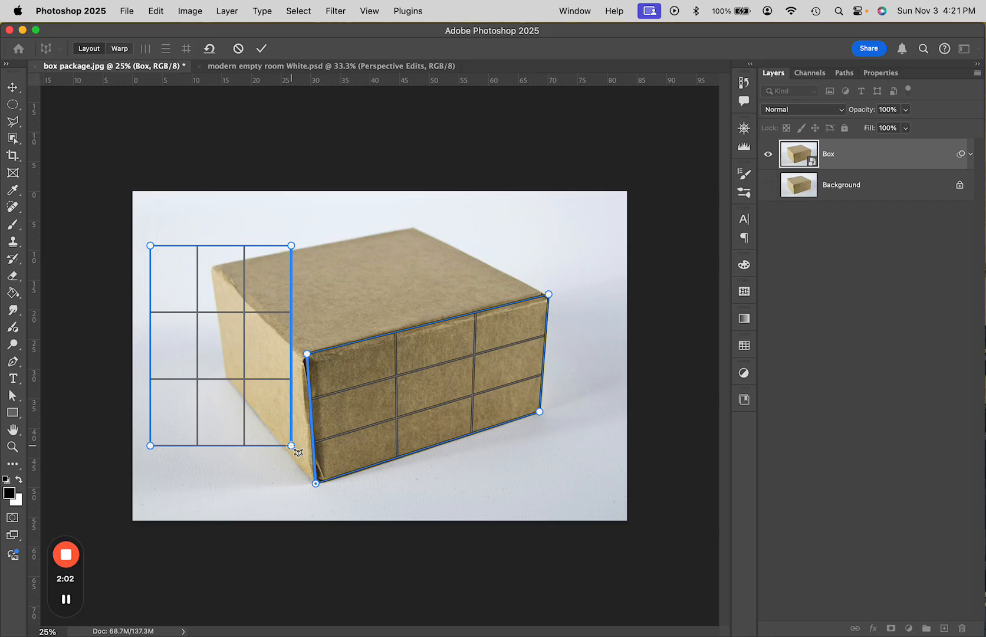
pyautogui.moveTo(295, 448); pyautogui.dragTo(290, 446)
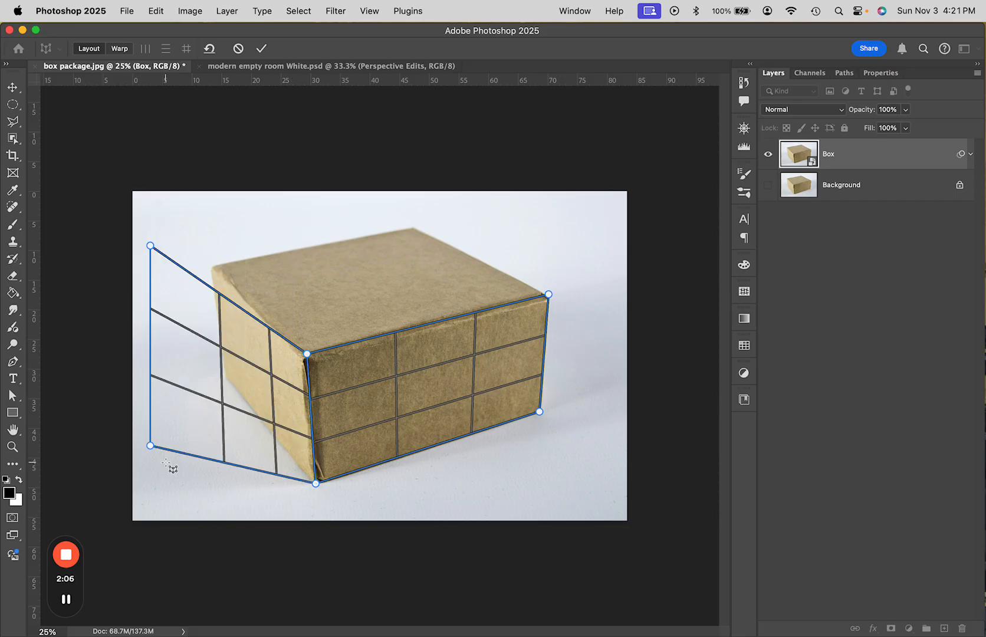
pyautogui.moveTo(150, 446); pyautogui.dragTo(226, 369)
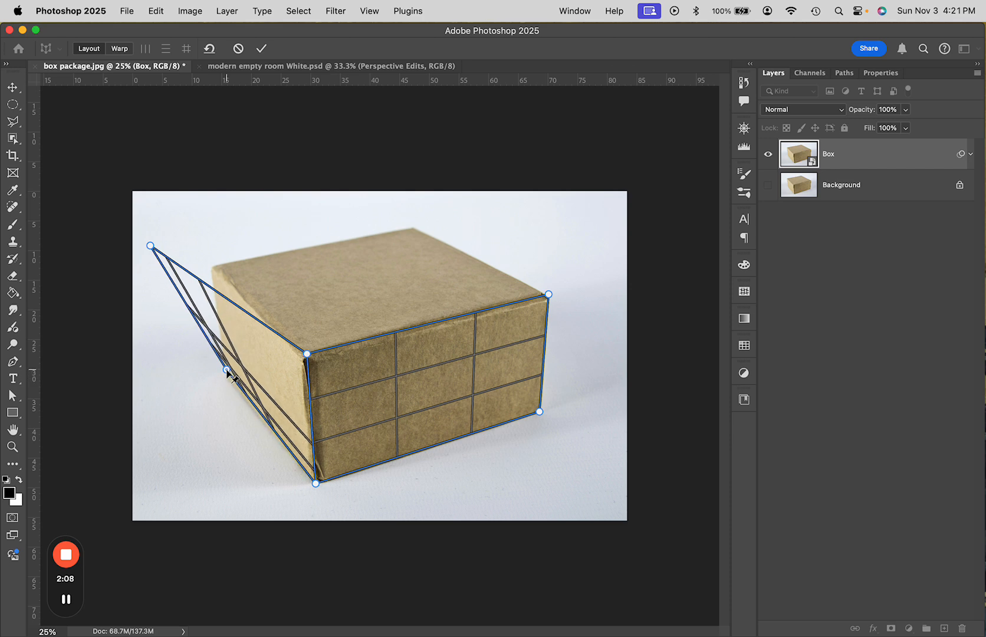
pyautogui.moveTo(151, 246); pyautogui.dragTo(213, 266)
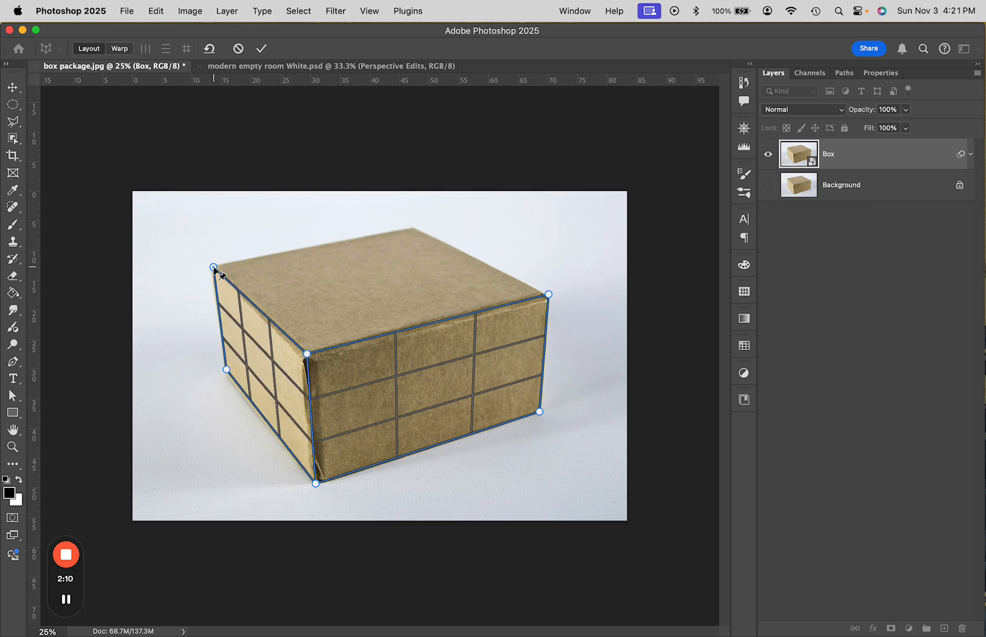
pyautogui.moveTo(227, 370)
pyautogui.mouseDown()
pyautogui.moveTo(190, 381)
pyautogui.moveTo(226, 379)
pyautogui.mouseUp()
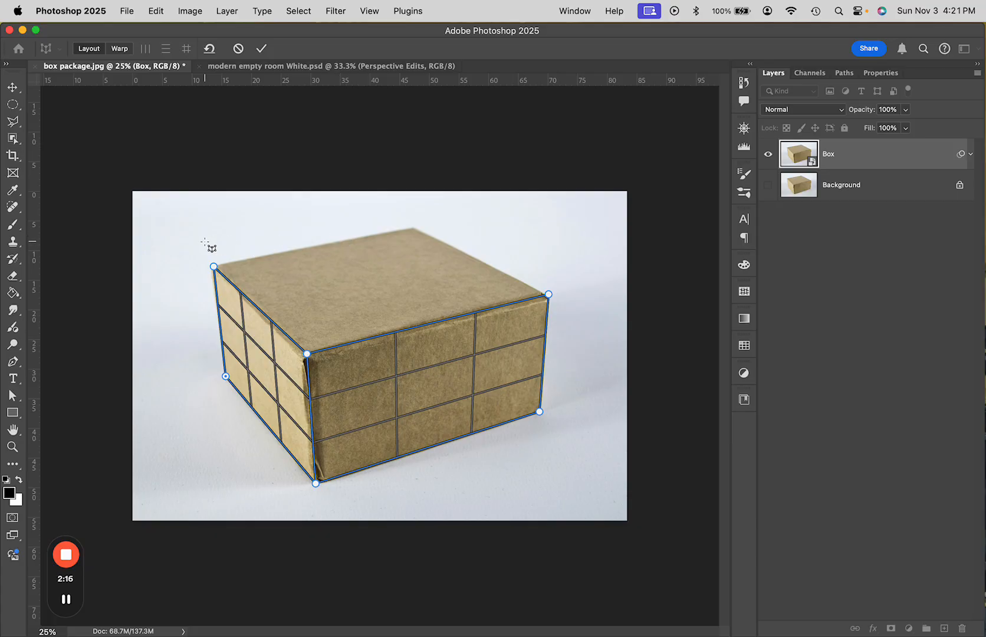
# Add a third layout plane over the box's top, joined to both side planes and fitted to its rear corner.
pyautogui.moveTo(227, 222)
pyautogui.mouseDown()
pyautogui.moveTo(460, 272)
pyautogui.moveTo(413, 284)
pyautogui.mouseUp()
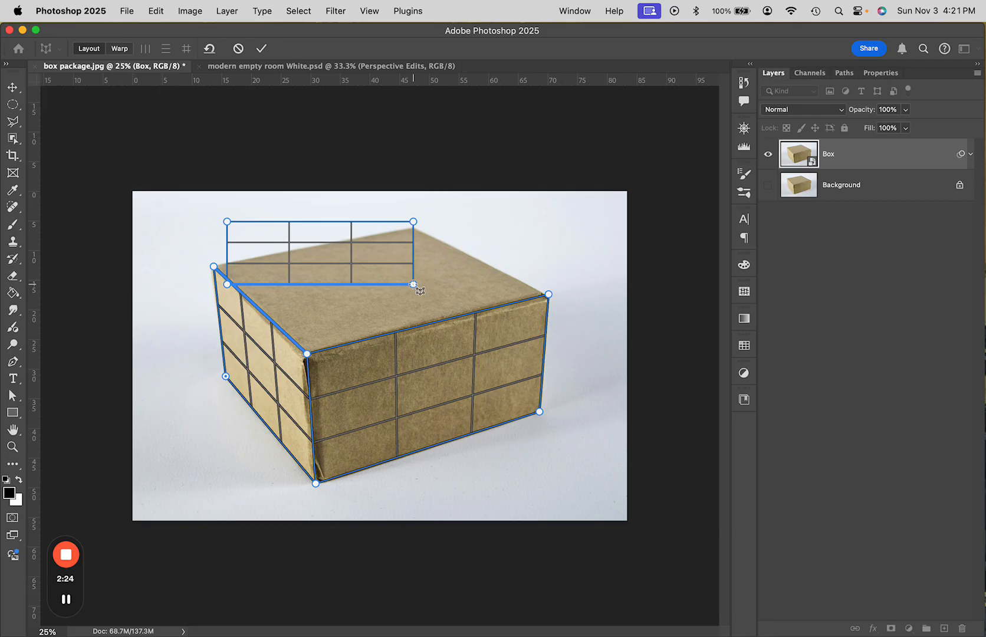
pyautogui.moveTo(414, 284); pyautogui.dragTo(414, 284)
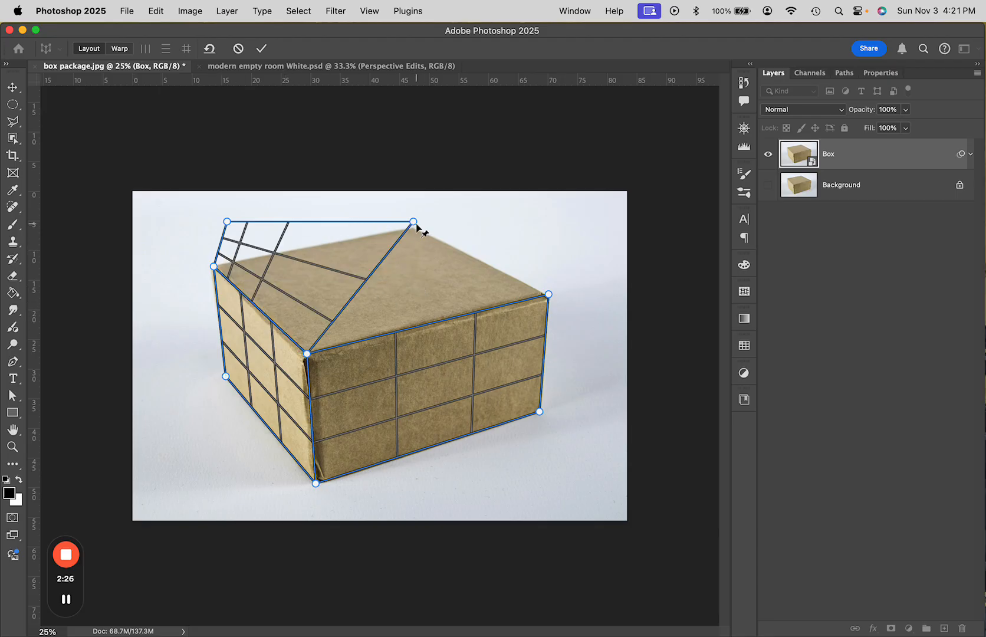
pyautogui.moveTo(414, 222); pyautogui.dragTo(549, 294)
pyautogui.moveTo(229, 222); pyautogui.dragTo(413, 230)
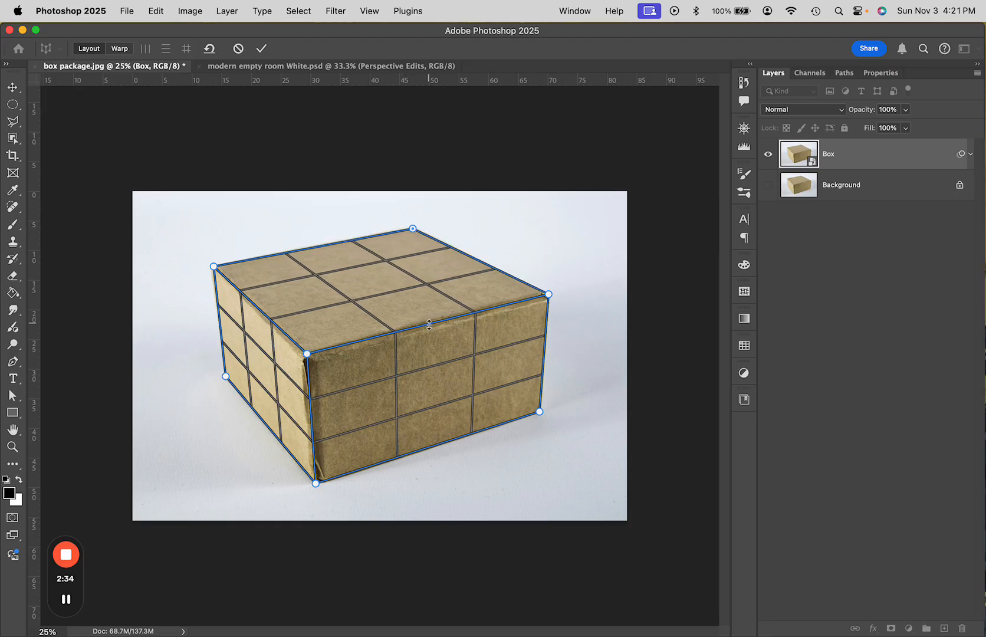
# Switch Perspective Warp to warping, shift the front face's two lower corner pins, and straighten the box's three vertical edges.
pyautogui.click(119, 49)
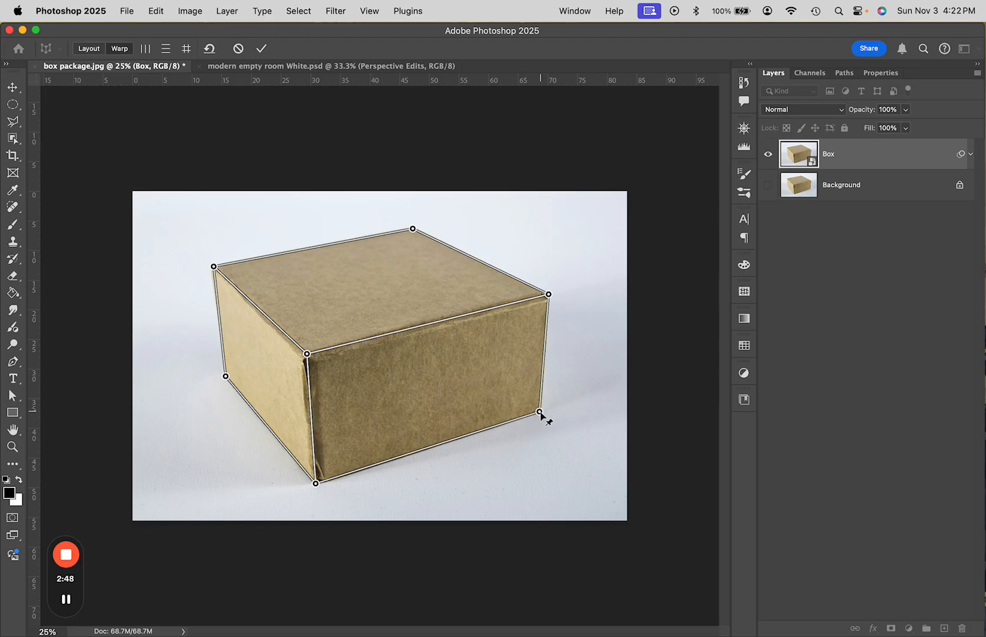
pyautogui.moveTo(540, 412)
pyautogui.mouseDown()
pyautogui.moveTo(505, 426)
pyautogui.moveTo(455, 418)
pyautogui.moveTo(559, 423)
pyautogui.moveTo(588, 341)
pyautogui.moveTo(501, 423)
pyautogui.moveTo(429, 422)
pyautogui.moveTo(538, 400)
pyautogui.mouseUp()
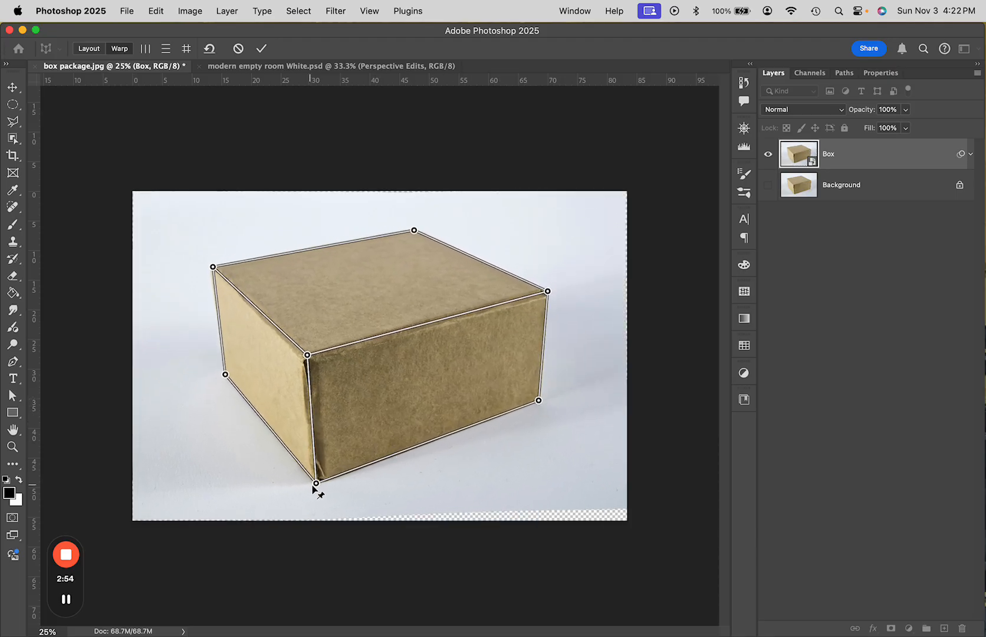
pyautogui.moveTo(319, 484)
pyautogui.mouseDown()
pyautogui.moveTo(243, 478)
pyautogui.moveTo(204, 434)
pyautogui.moveTo(260, 477)
pyautogui.moveTo(378, 475)
pyautogui.moveTo(273, 482)
pyautogui.moveTo(240, 462)
pyautogui.moveTo(301, 477)
pyautogui.mouseUp()
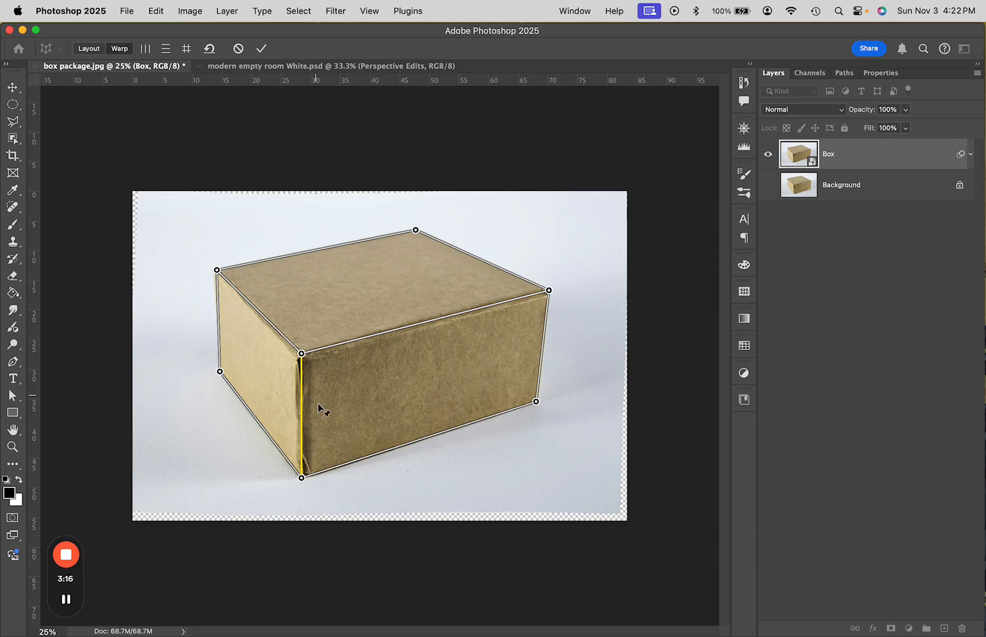
pyautogui.keyDown('shift'); pyautogui.click(543, 353); pyautogui.keyUp('shift')
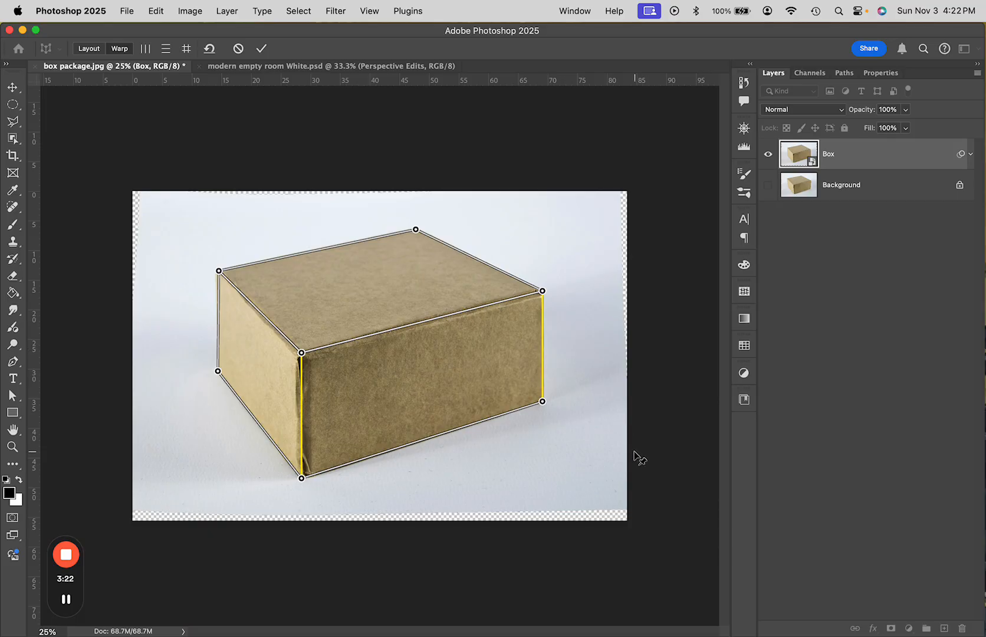
pyautogui.keyDown('shift'); pyautogui.click(220, 328); pyautogui.keyUp('shift')
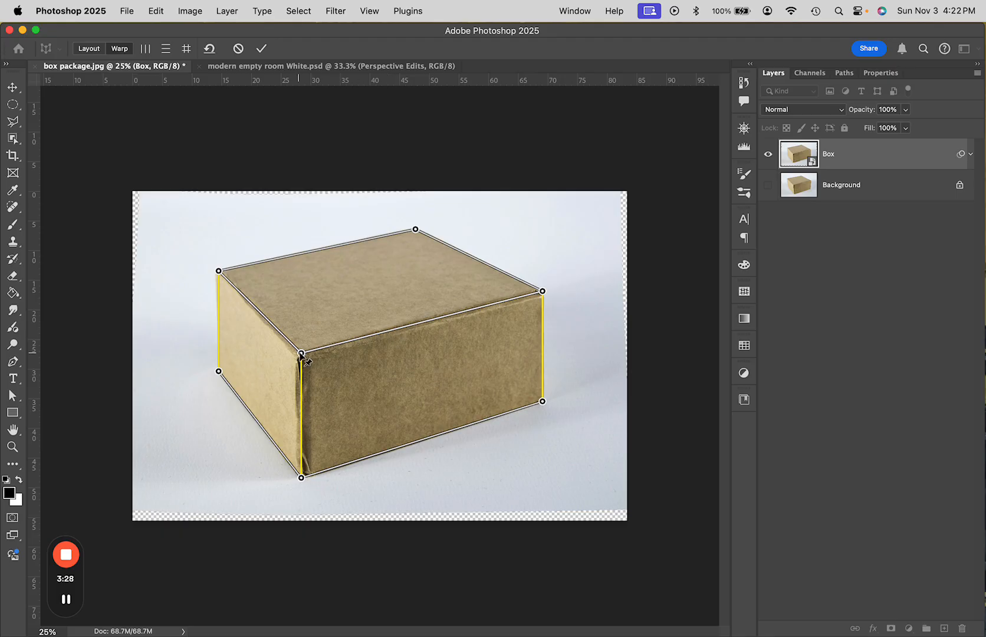
# Flatten the view of the box's top, shift its front vertical edge towards the middle of the image, and apply the Perspective Warp.
pyautogui.moveTo(300, 353); pyautogui.dragTo(301, 291)
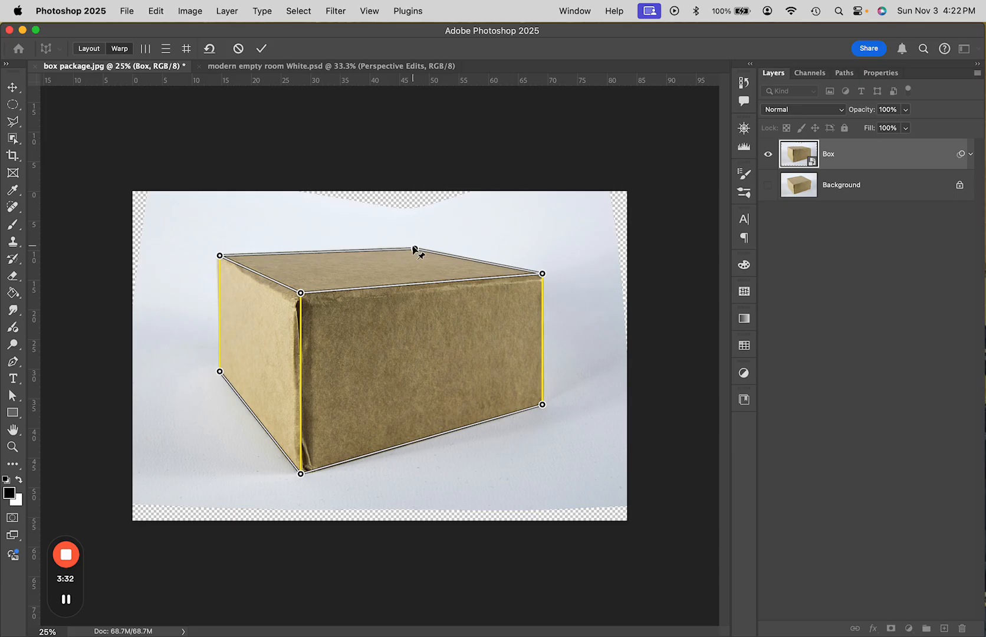
pyautogui.moveTo(415, 248); pyautogui.dragTo(410, 253)
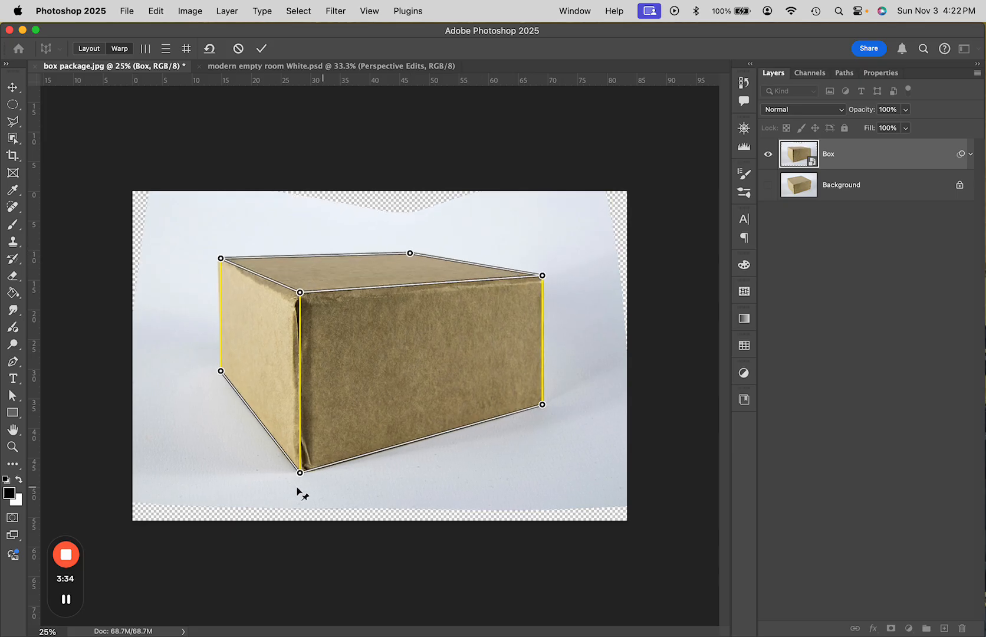
pyautogui.moveTo(301, 472); pyautogui.dragTo(352, 466)
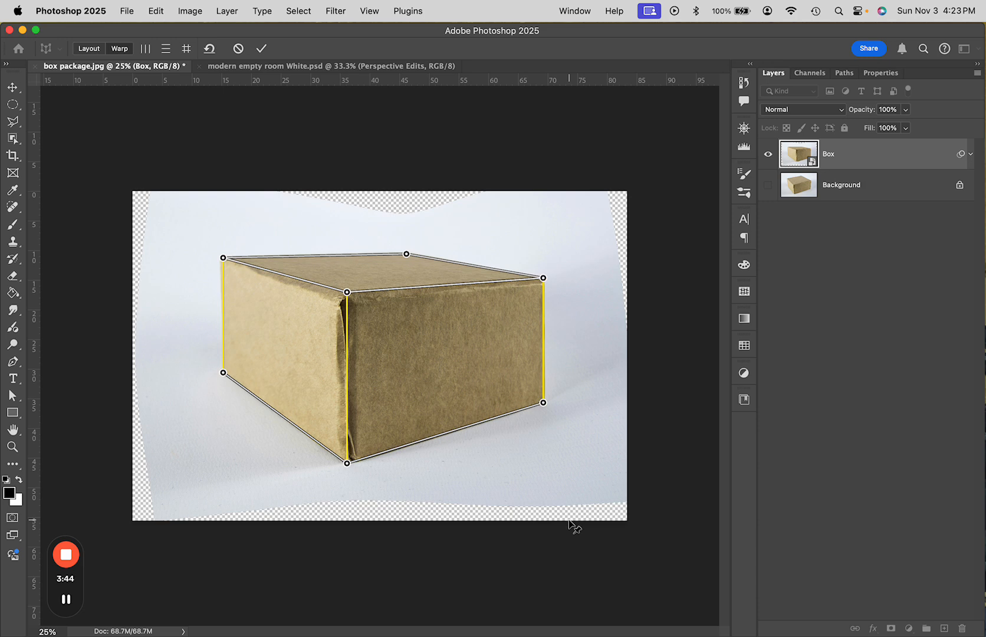
pyautogui.press('Return')
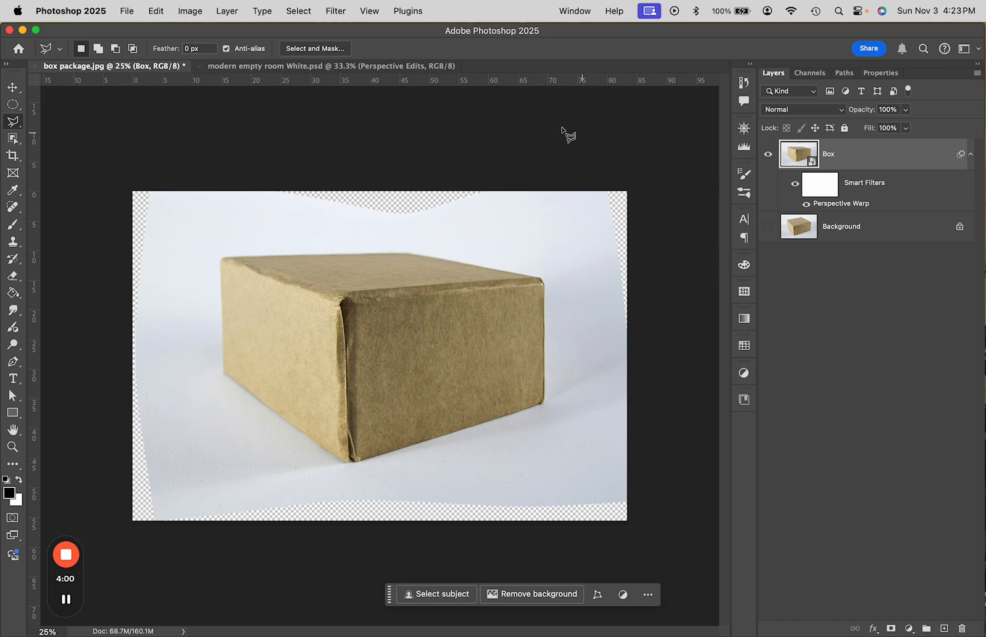
# Switch to the modern empty room White.psd image, compare it with and without the Perspective Edits group, and leave that group hidden.
pyautogui.click(354, 67)
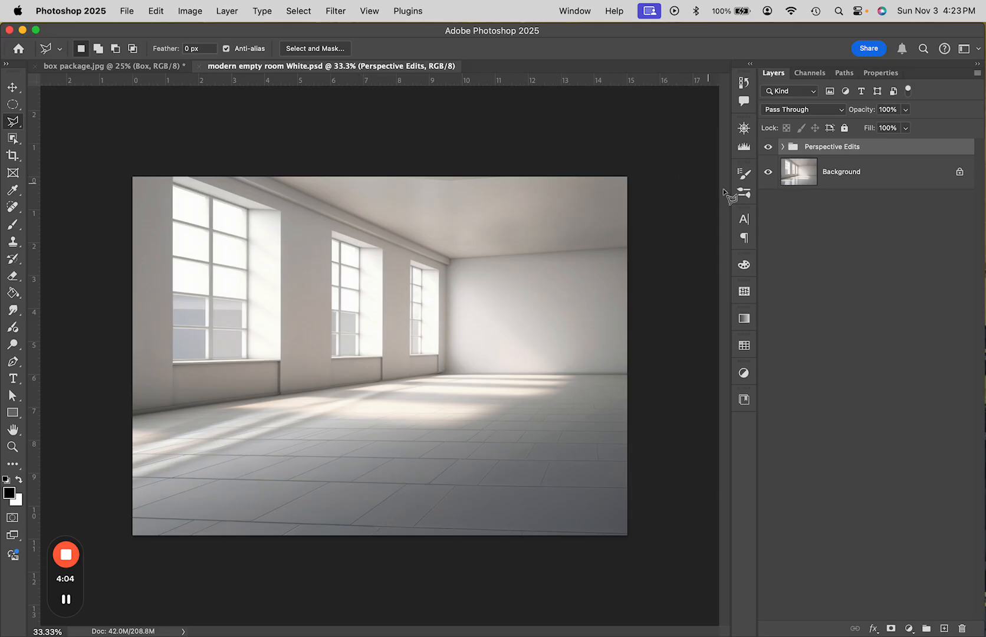
pyautogui.click(768, 146)
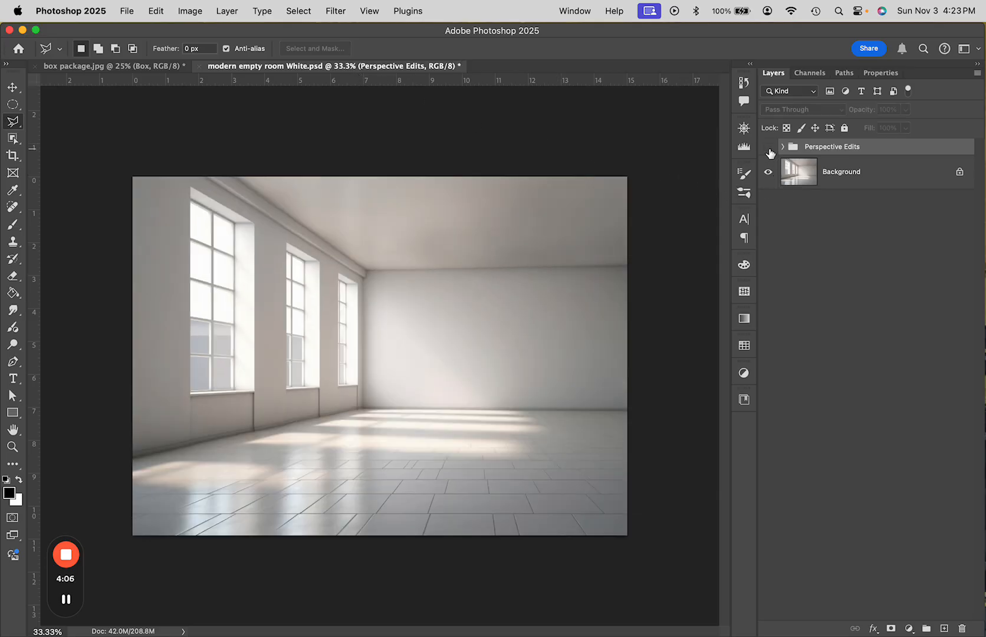
pyautogui.click(865, 180)
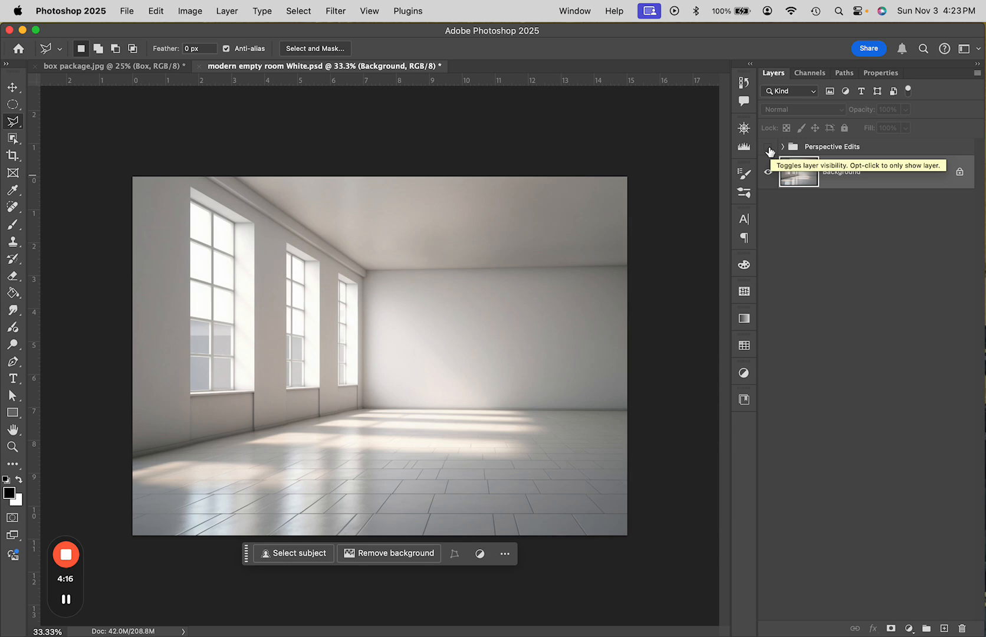
pyautogui.click(769, 147)
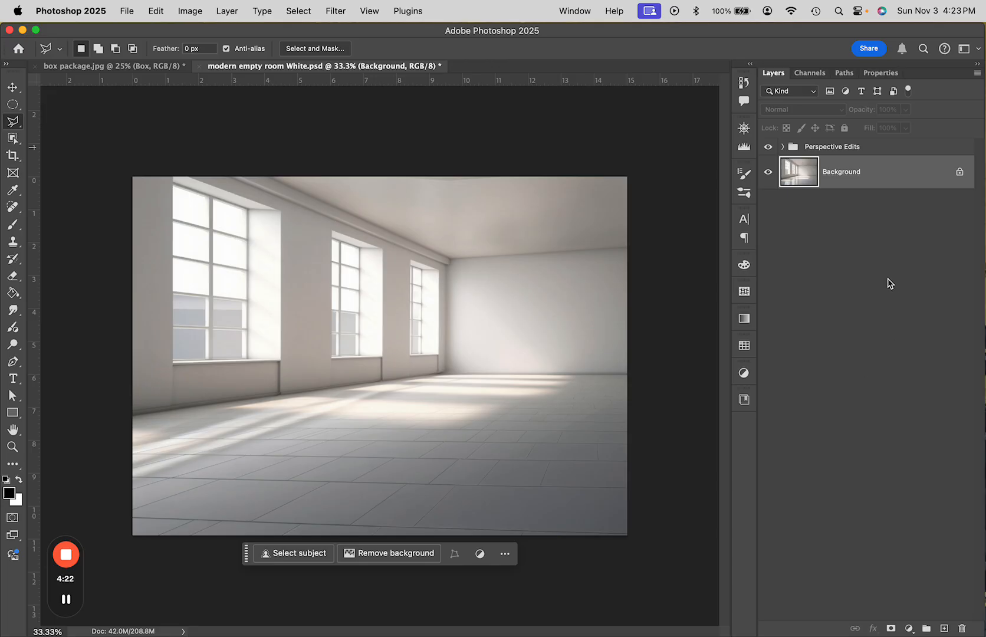
pyautogui.click(769, 147)
pyautogui.click(813, 146)
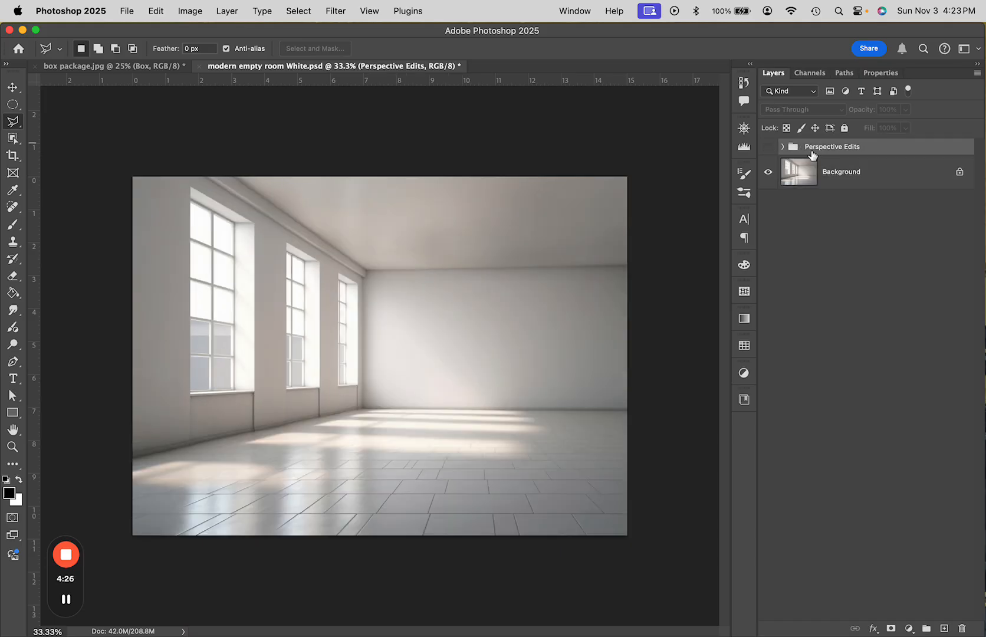
# Duplicate the Background layer, hide the original, and convert the copy to a smart object.
pyautogui.click(806, 175)
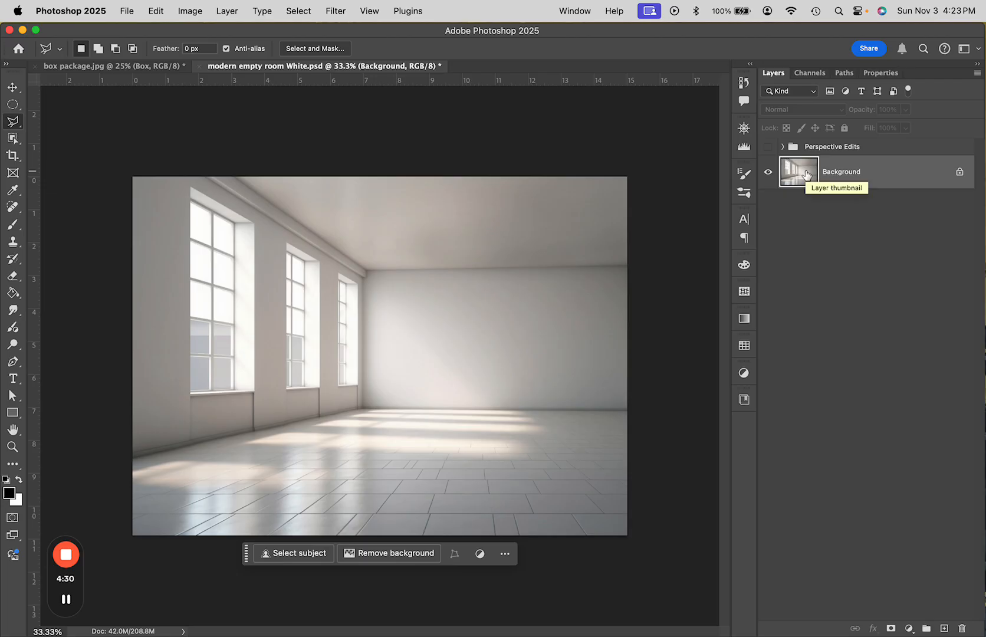
pyautogui.press('super+j')
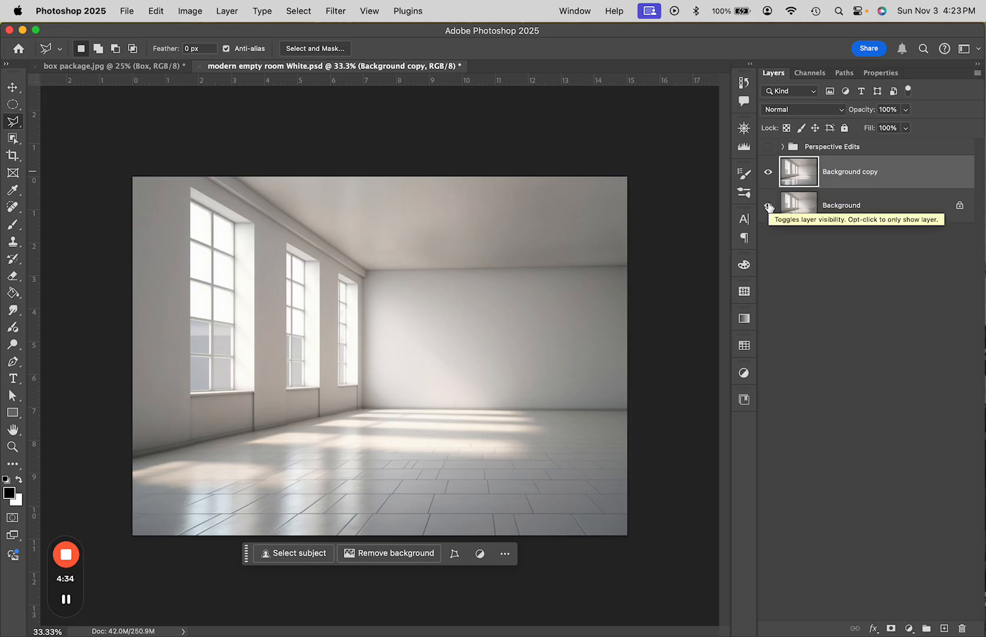
pyautogui.click(769, 205)
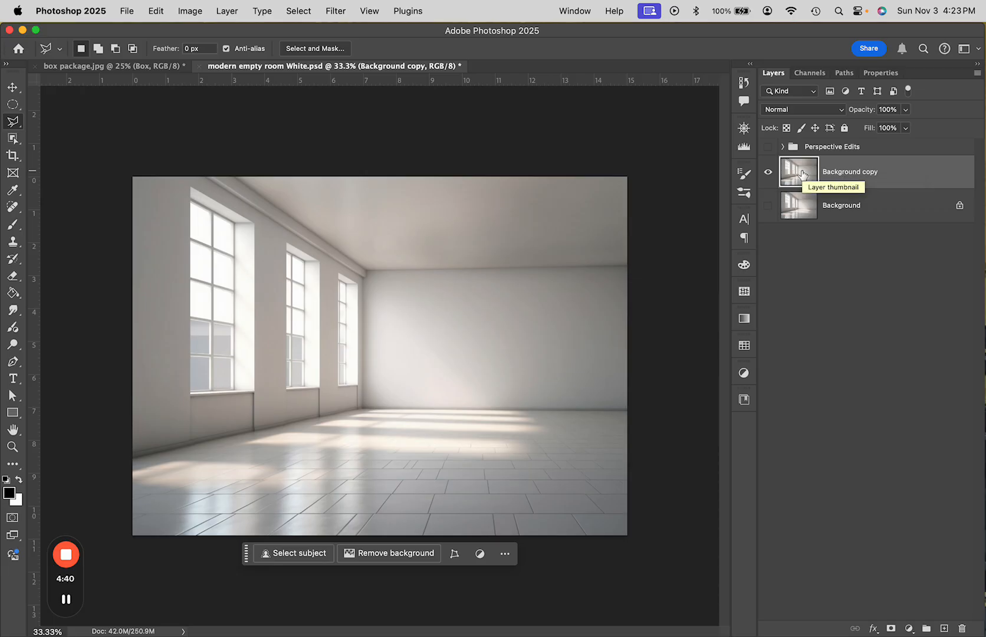
pyautogui.rightClick(838, 178)
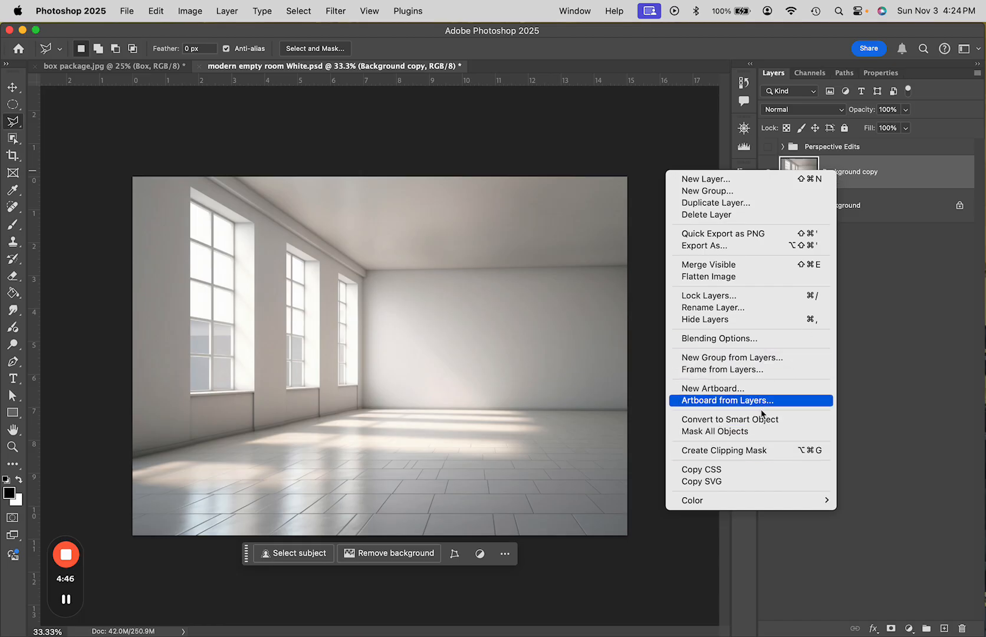
pyautogui.click(727, 422)
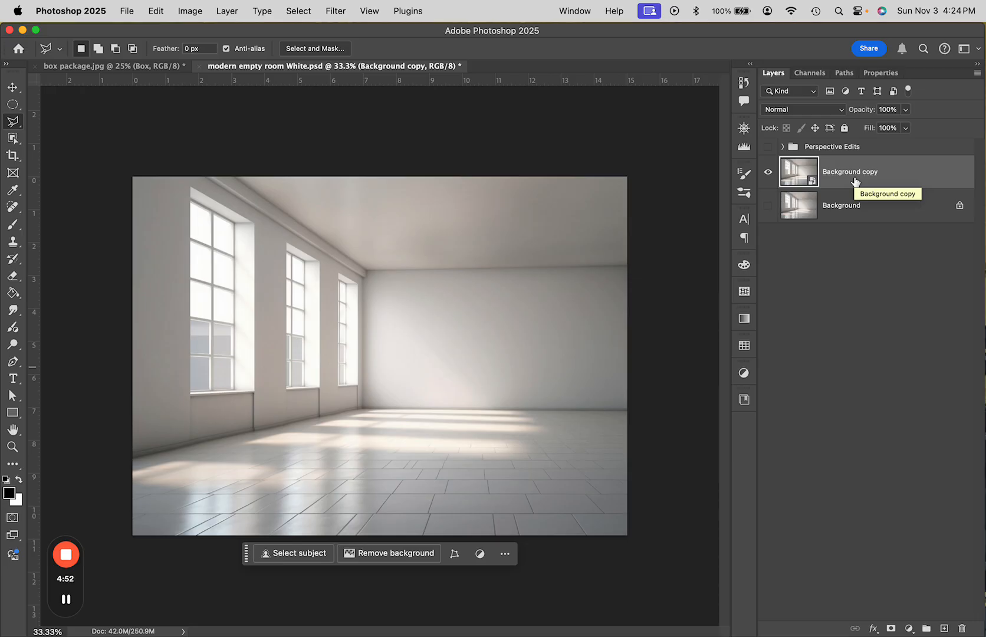
# Start Perspective Warp on the smart object and fit a layout plane to the room's back wall, extending past the image edge.
pyautogui.click(156, 16)
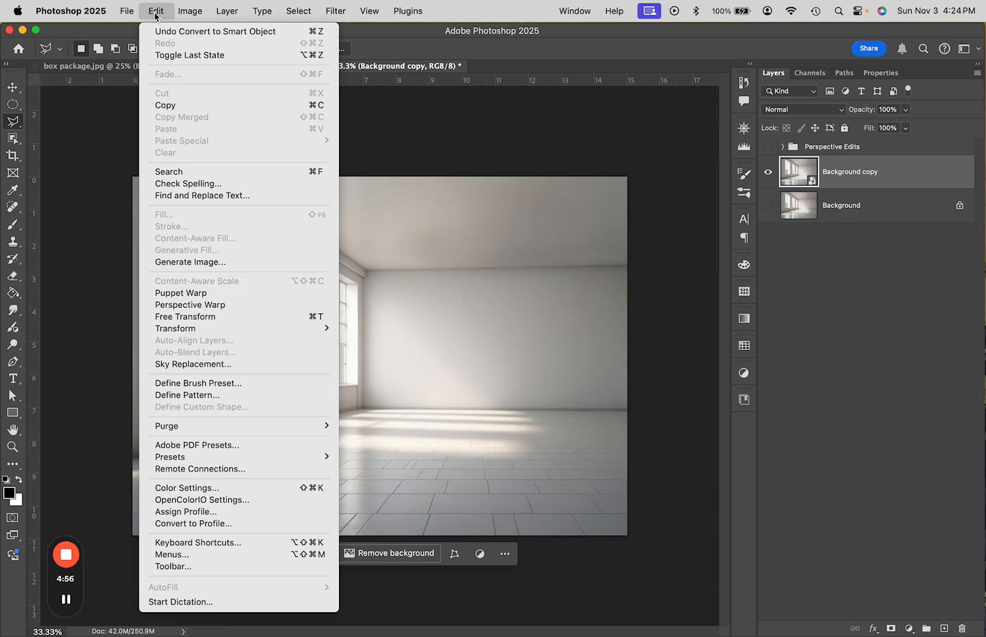
pyautogui.click(177, 305)
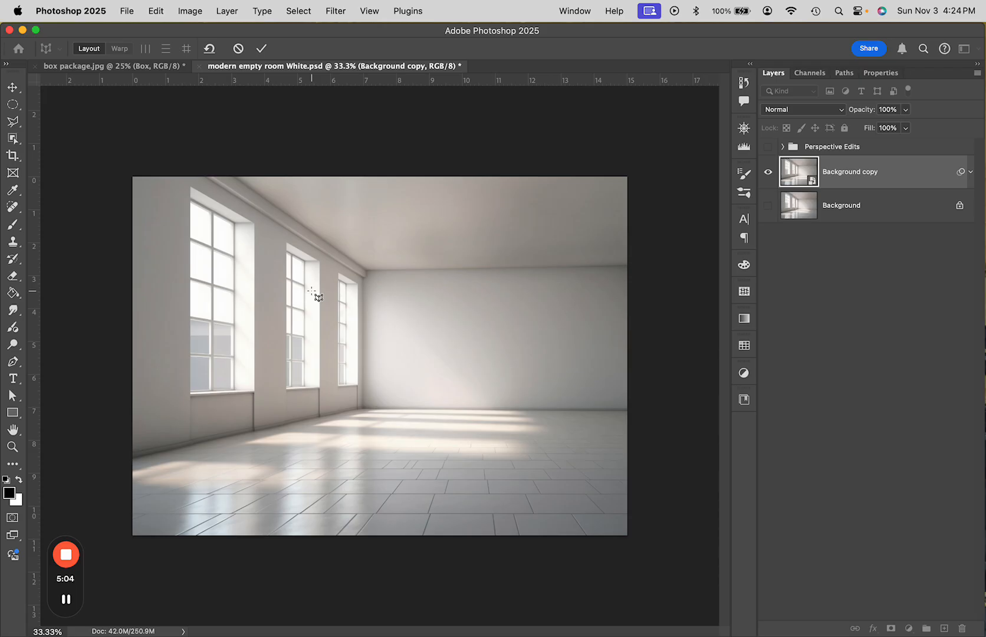
pyautogui.press('super+minus')
pyautogui.press('super+minus')
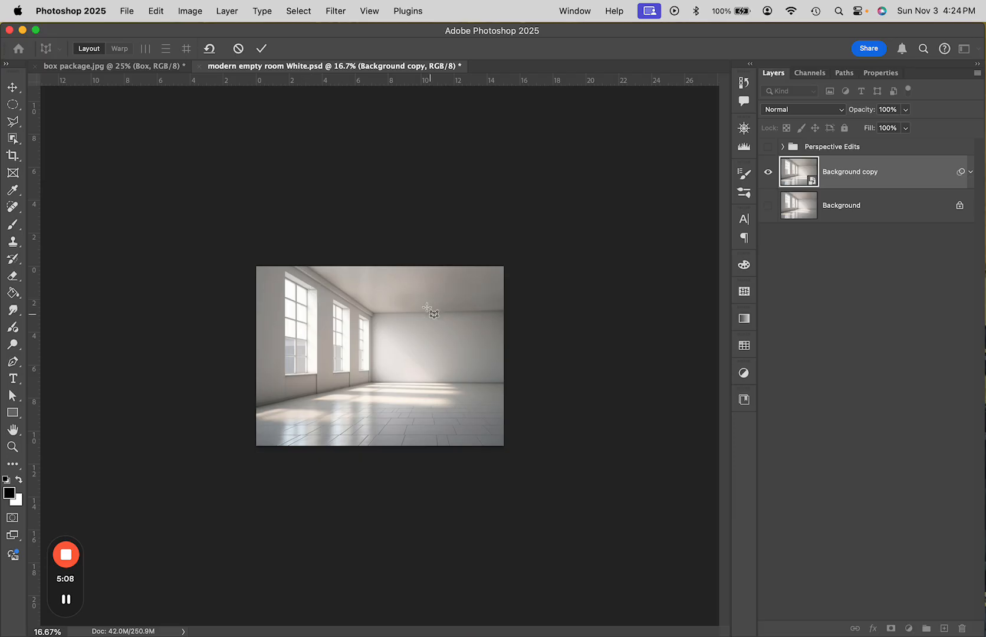
pyautogui.moveTo(373, 313); pyautogui.dragTo(530, 381)
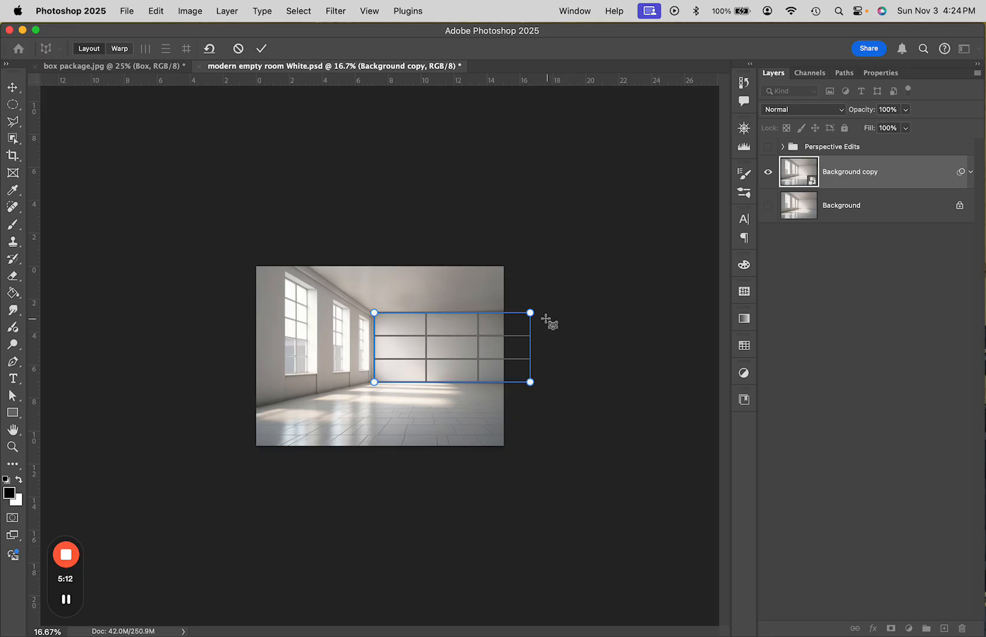
pyautogui.moveTo(531, 312)
pyautogui.mouseDown()
pyautogui.moveTo(532, 300)
pyautogui.moveTo(536, 308)
pyautogui.mouseUp()
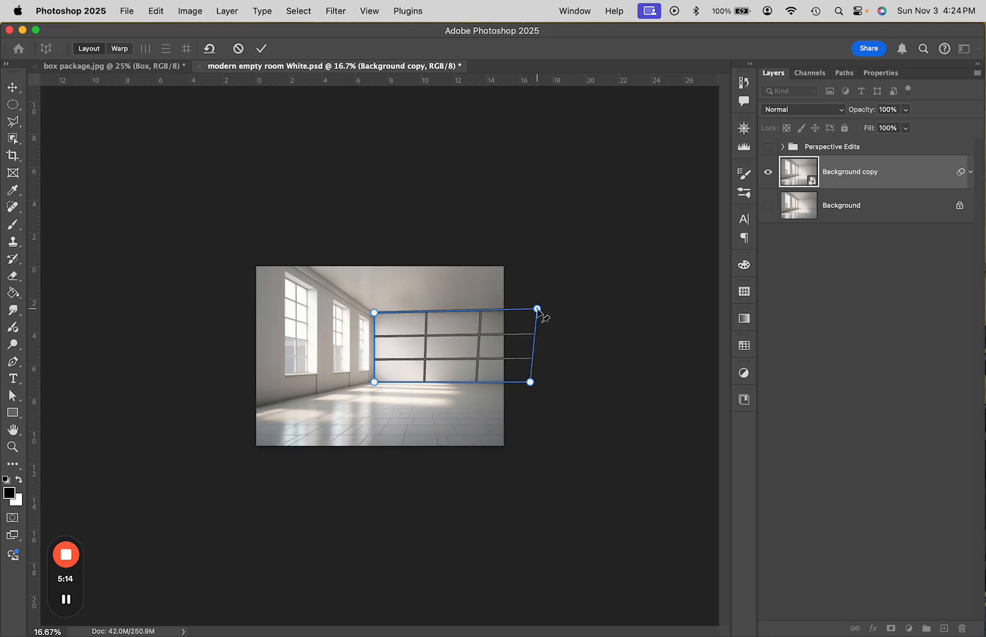
pyautogui.moveTo(531, 382); pyautogui.dragTo(534, 382)
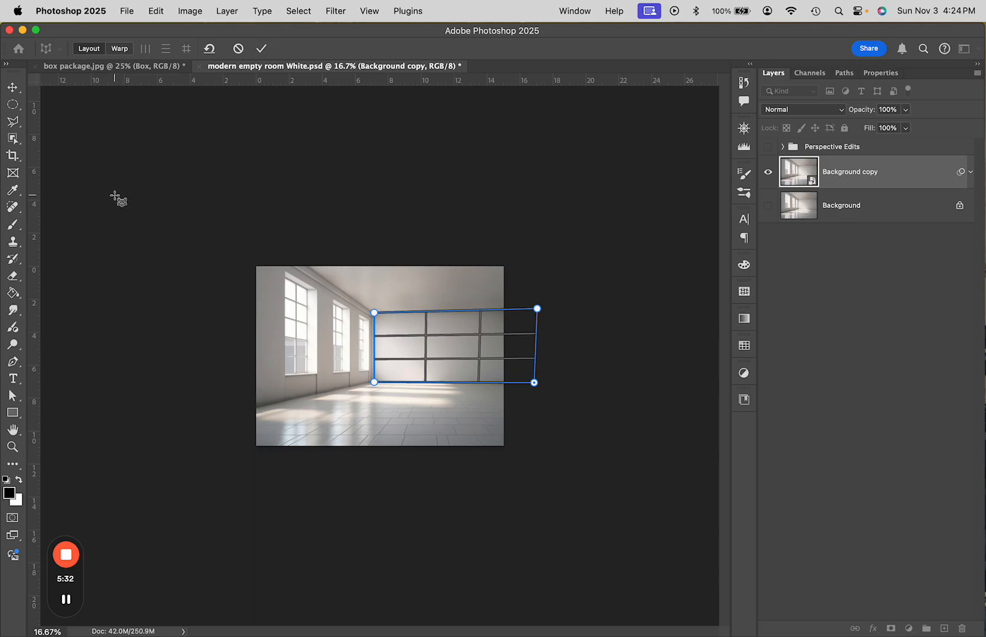
# Add a second layout plane over the window wall, joined to the back wall's corner edge and aligned with the ceiling and floor lines.
pyautogui.moveTo(114, 194)
pyautogui.mouseDown()
pyautogui.moveTo(222, 301)
pyautogui.moveTo(323, 330)
pyautogui.moveTo(354, 378)
pyautogui.moveTo(372, 383)
pyautogui.moveTo(357, 383)
pyautogui.moveTo(374, 384)
pyautogui.moveTo(343, 381)
pyautogui.moveTo(364, 388)
pyautogui.mouseUp()
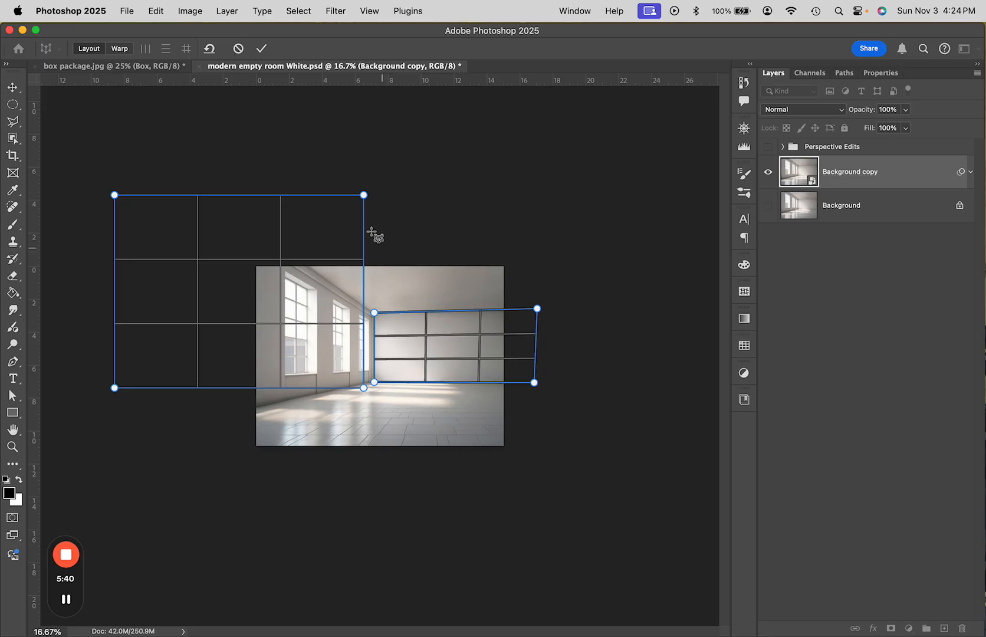
pyautogui.moveTo(364, 196); pyautogui.dragTo(373, 312)
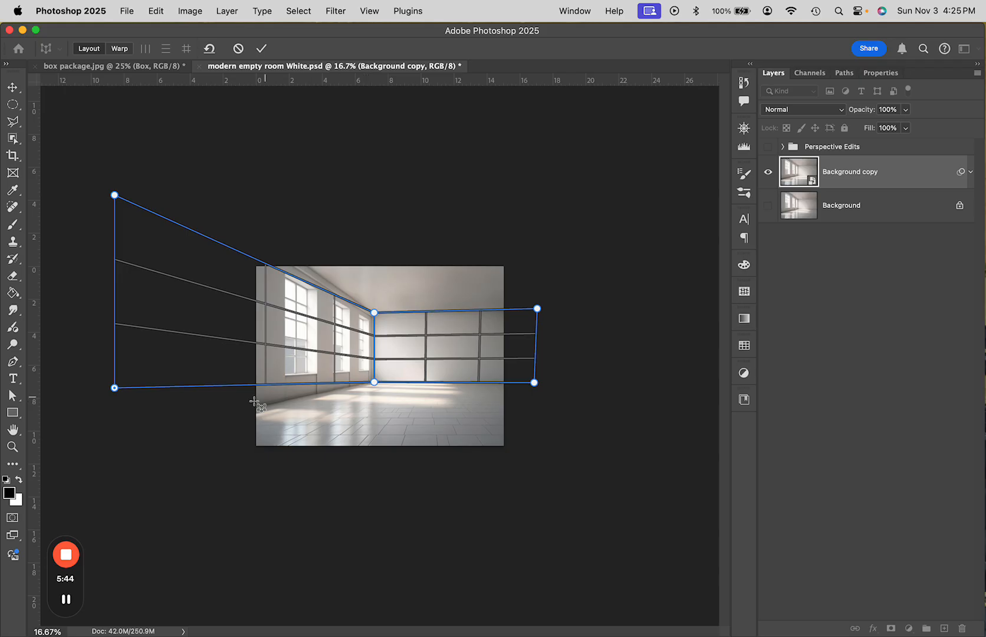
pyautogui.moveTo(114, 389); pyautogui.dragTo(108, 439)
pyautogui.moveTo(115, 194); pyautogui.dragTo(123, 124)
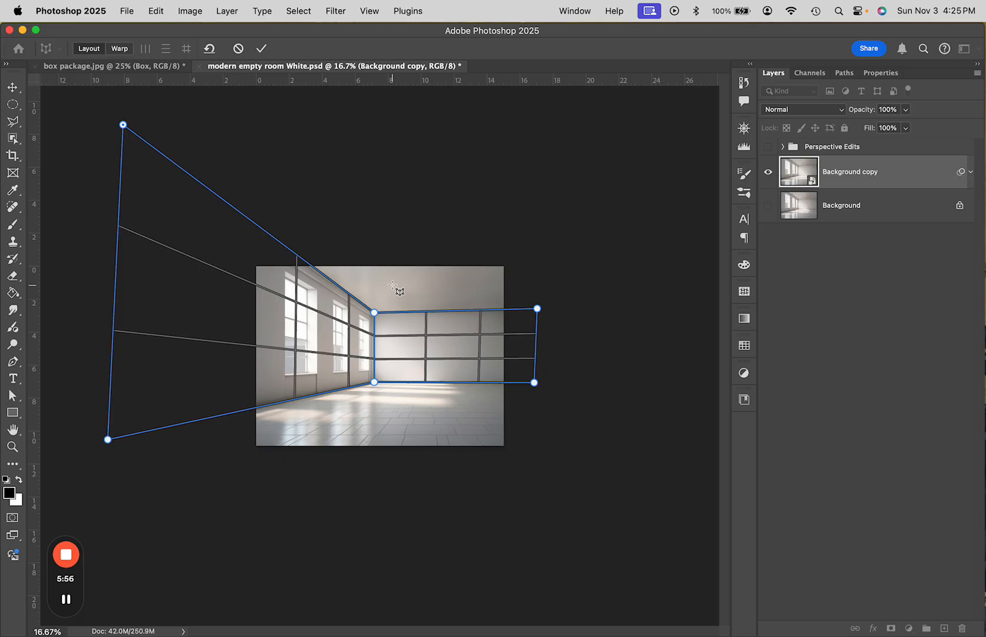
pyautogui.moveTo(107, 439)
pyautogui.mouseDown()
pyautogui.moveTo(89, 389)
pyautogui.moveTo(102, 441)
pyautogui.mouseUp()
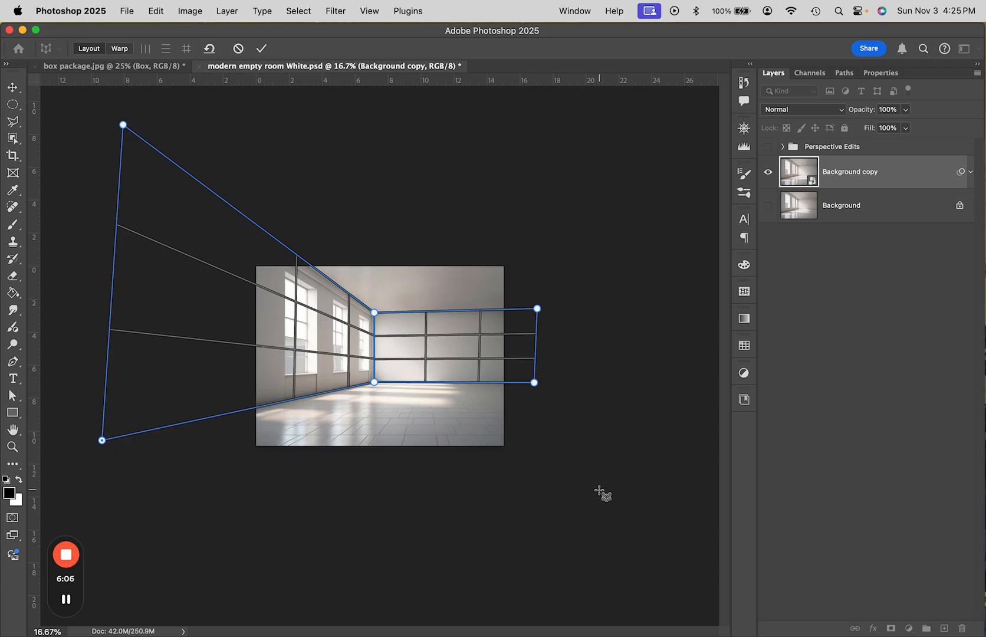
# Add a third layout plane over the floor, joined to both wall planes, with its free near corner pulled well outside the image.
pyautogui.moveTo(588, 498); pyautogui.dragTo(382, 392)
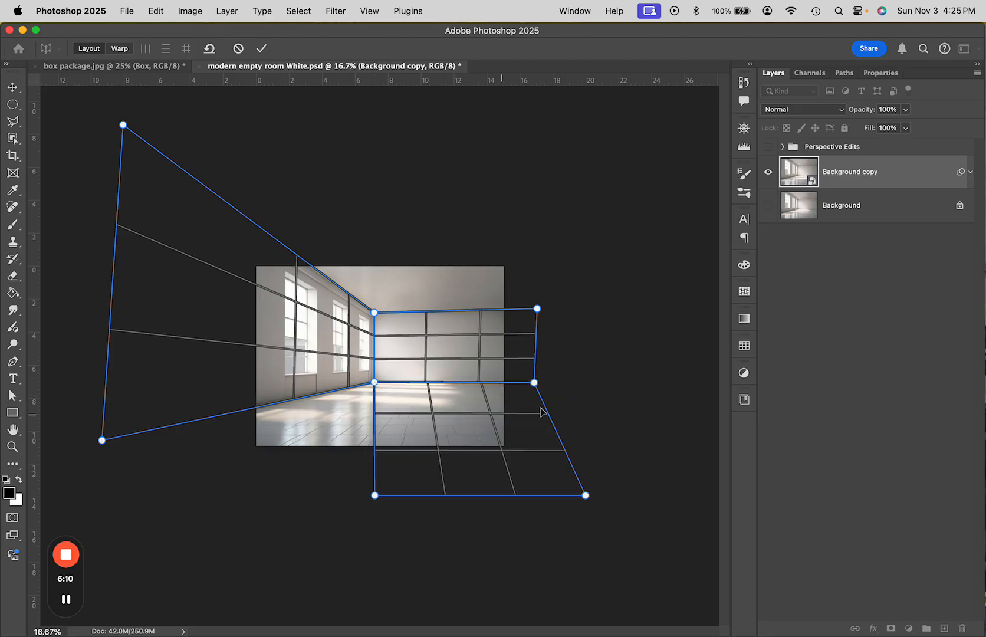
pyautogui.moveTo(375, 496); pyautogui.dragTo(103, 441)
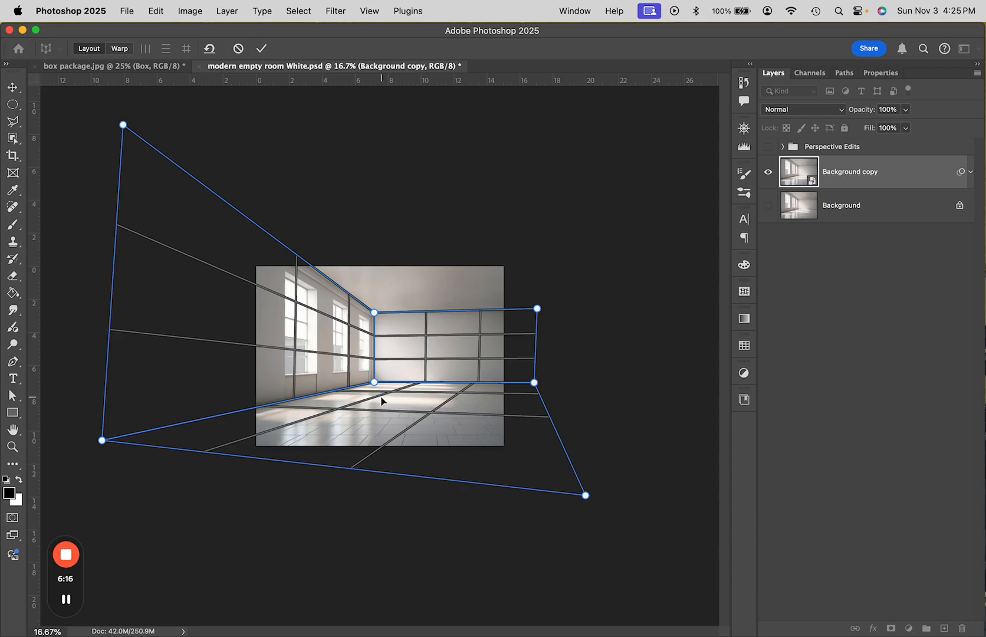
pyautogui.moveTo(587, 497); pyautogui.dragTo(680, 487)
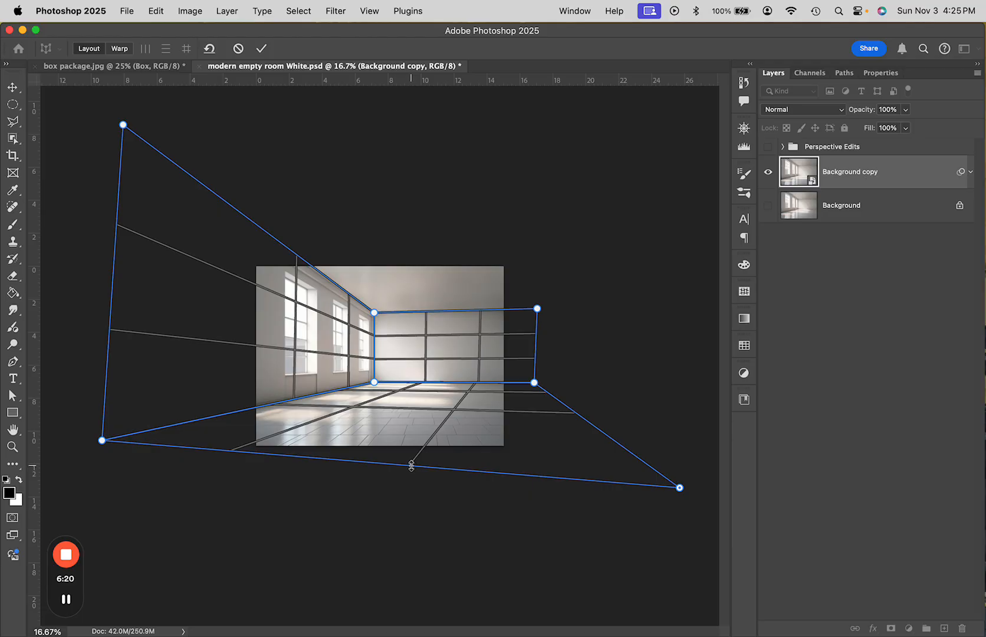
pyautogui.moveTo(411, 466)
pyautogui.mouseDown()
pyautogui.moveTo(473, 478)
pyautogui.moveTo(407, 463)
pyautogui.mouseUp()
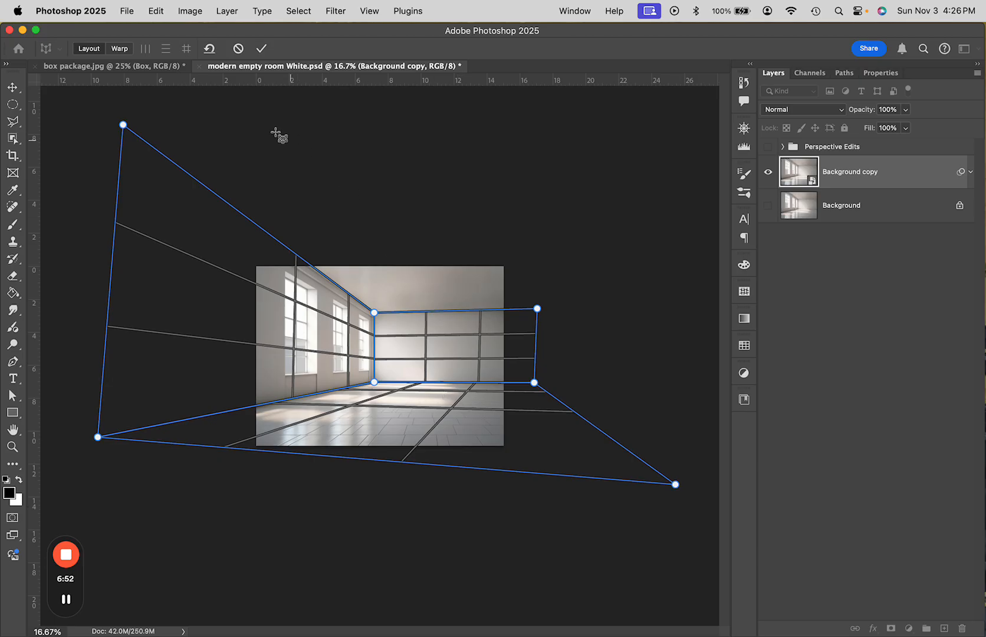
# Switch Perspective Warp to warping, shift the room's corner away from the windows, and straighten the vertical corner edge.
pyautogui.click(118, 49)
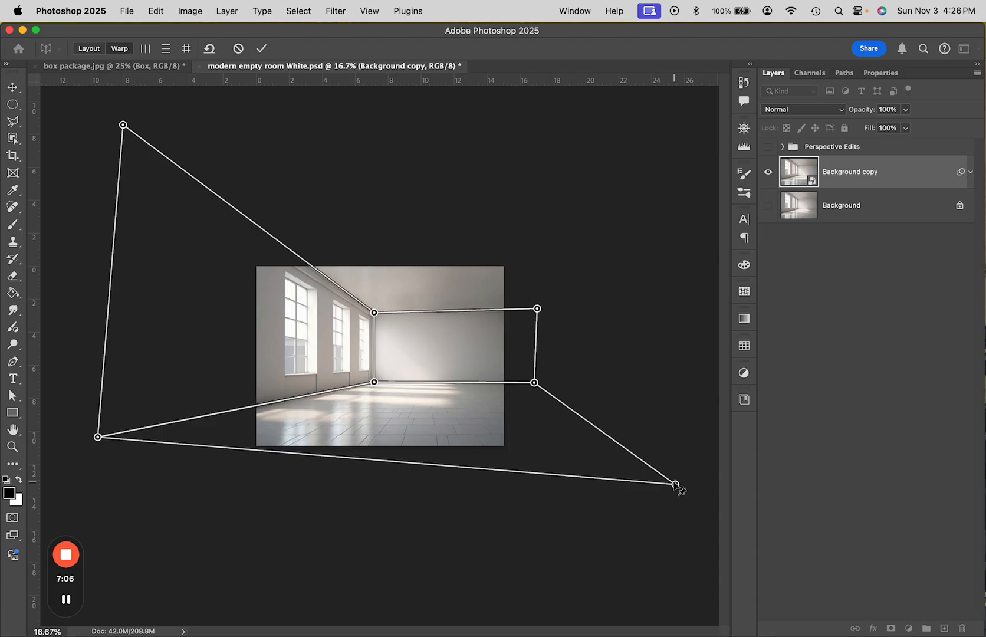
pyautogui.press('super+minus')
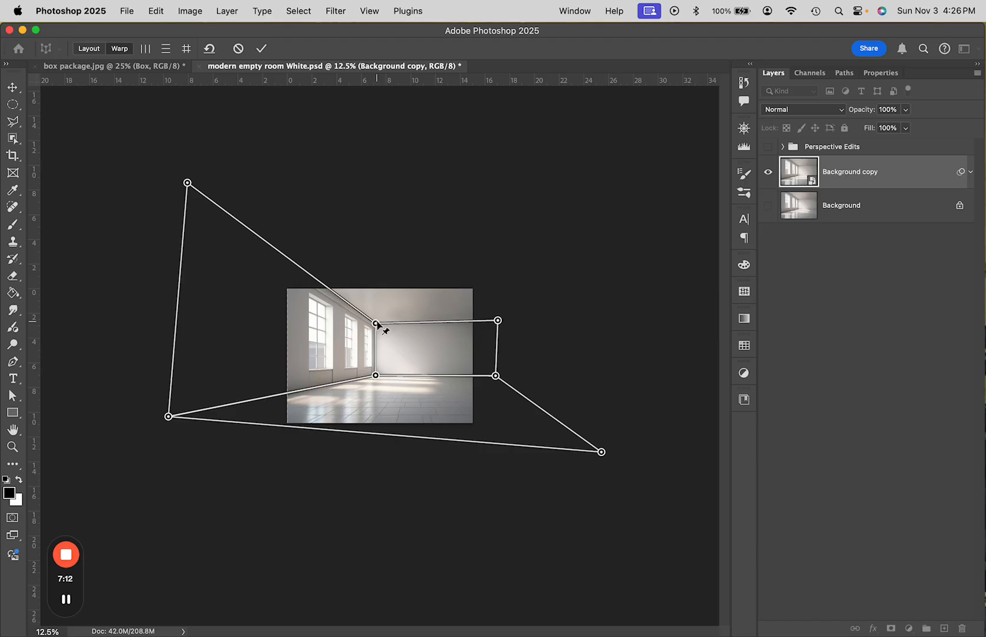
pyautogui.moveTo(376, 323); pyautogui.dragTo(432, 331)
pyautogui.moveTo(501, 356); pyautogui.dragTo(503, 356)
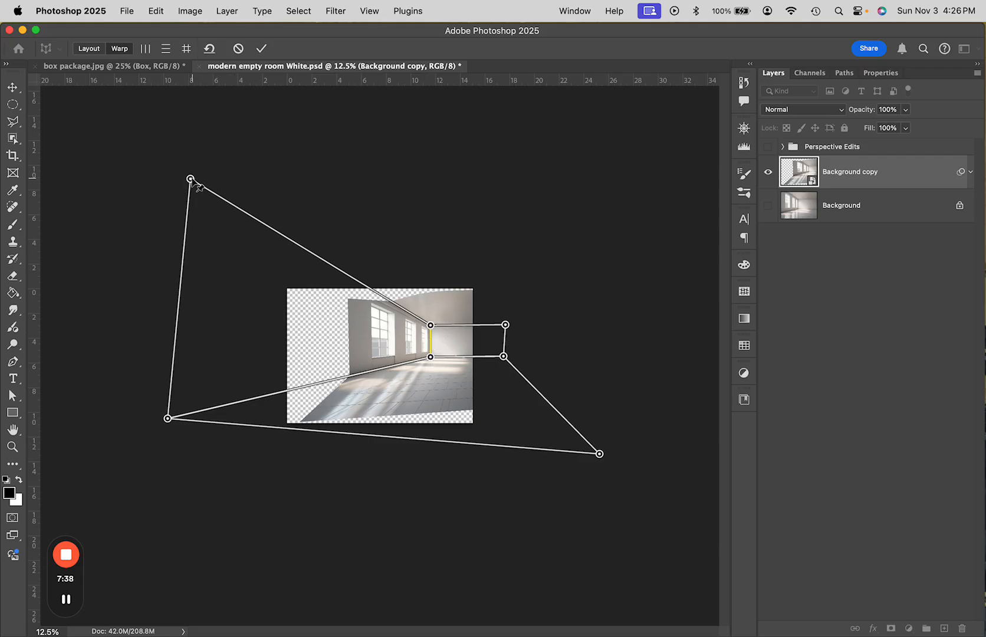
# Pull the window wall's two outer pins farther outside the image and move the room's corner edge partway back towards the windows.
pyautogui.moveTo(189, 178); pyautogui.dragTo(92, 131)
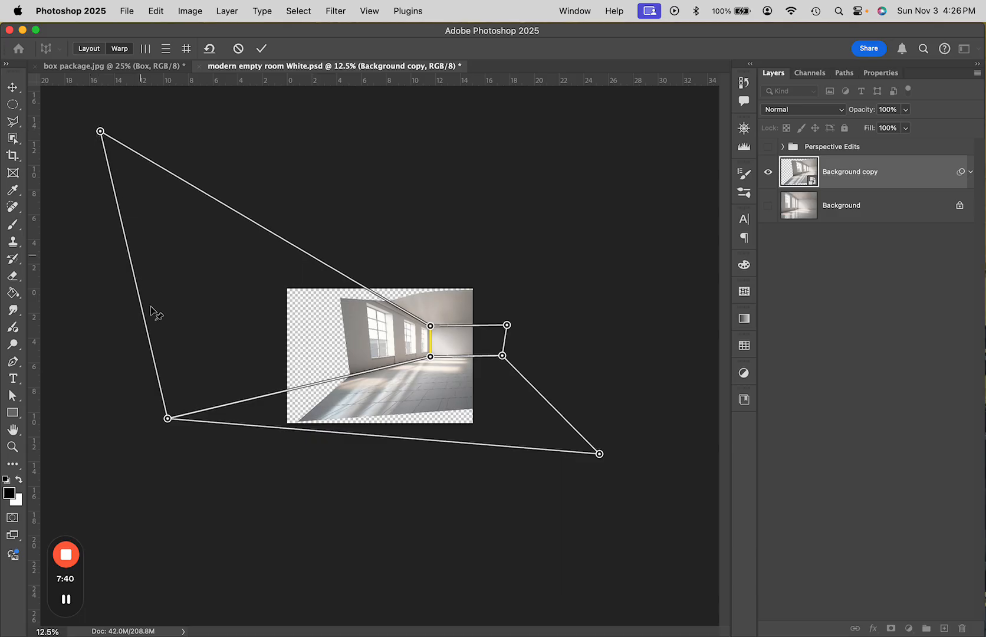
pyautogui.moveTo(170, 420); pyautogui.dragTo(55, 441)
pyautogui.moveTo(102, 134); pyautogui.dragTo(58, 100)
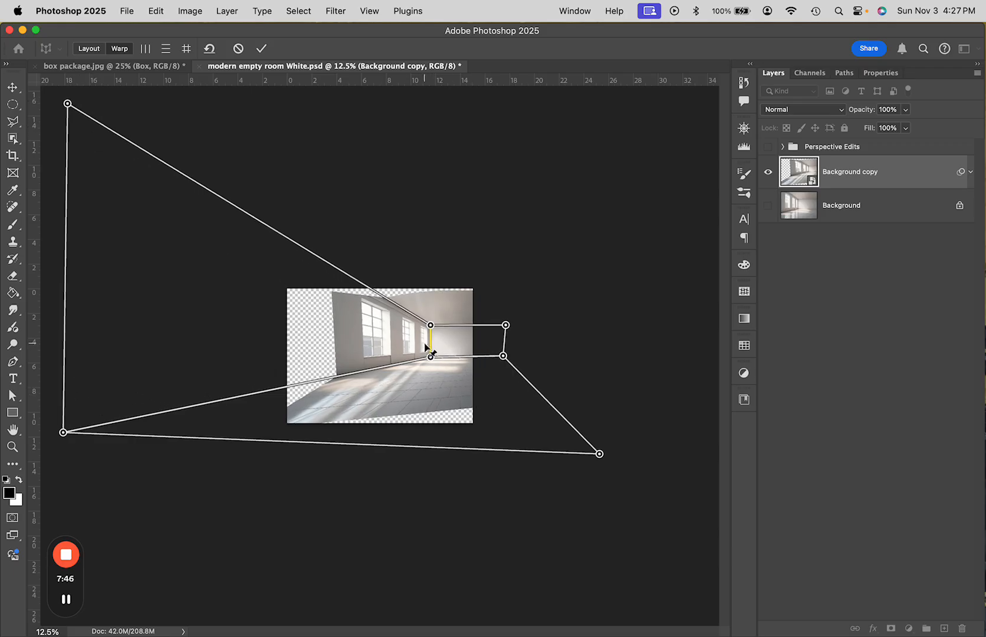
pyautogui.moveTo(433, 361); pyautogui.dragTo(405, 362)
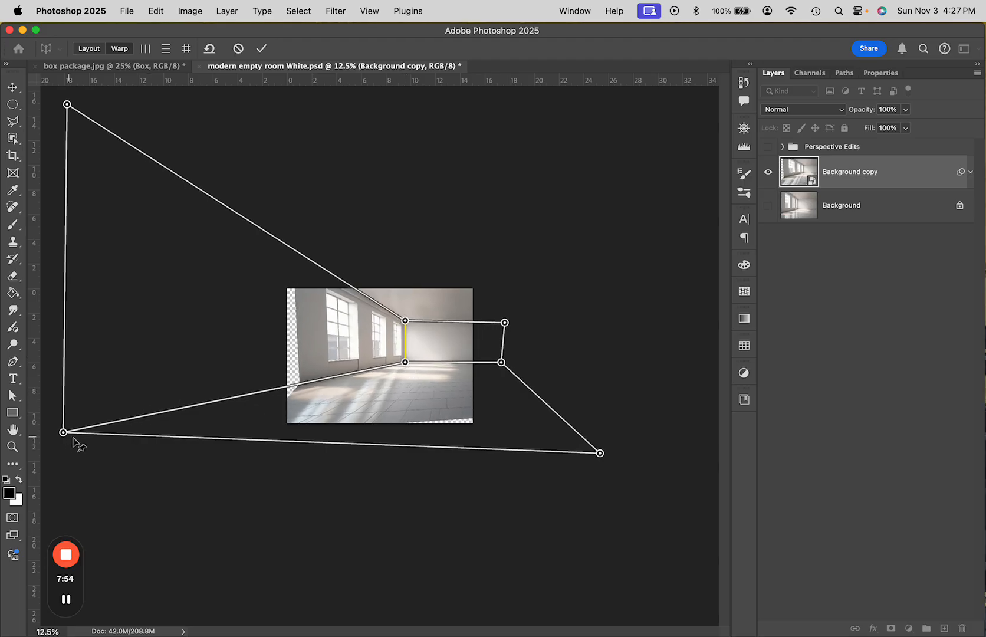
pyautogui.moveTo(63, 433); pyautogui.dragTo(30, 435)
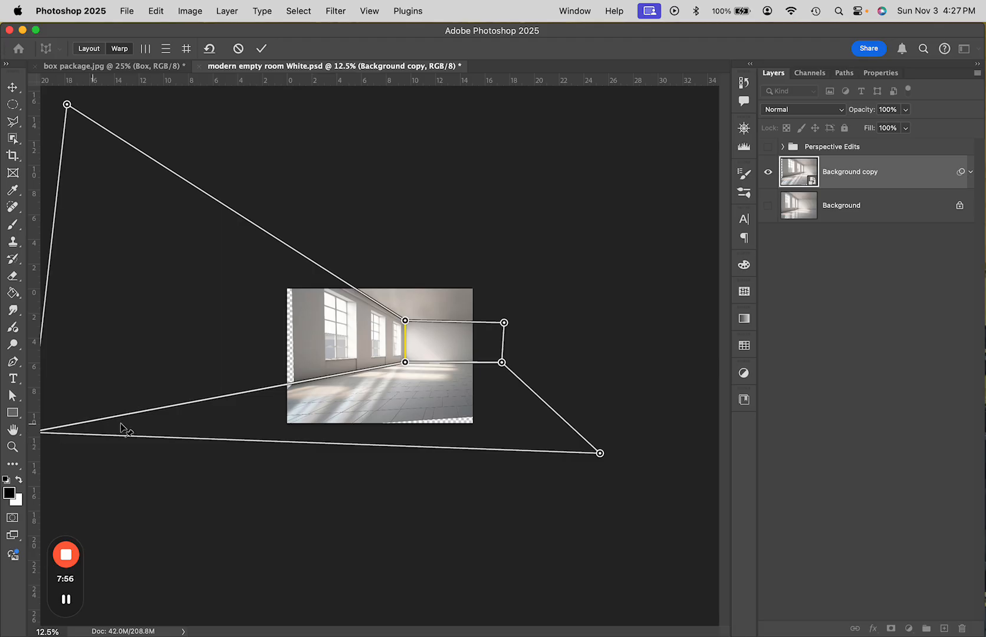
# Pull the floor's free near pin inward and down, and shift the back wall's upper outer pin and the room's corner away from the windows.
pyautogui.moveTo(600, 454); pyautogui.dragTo(499, 468)
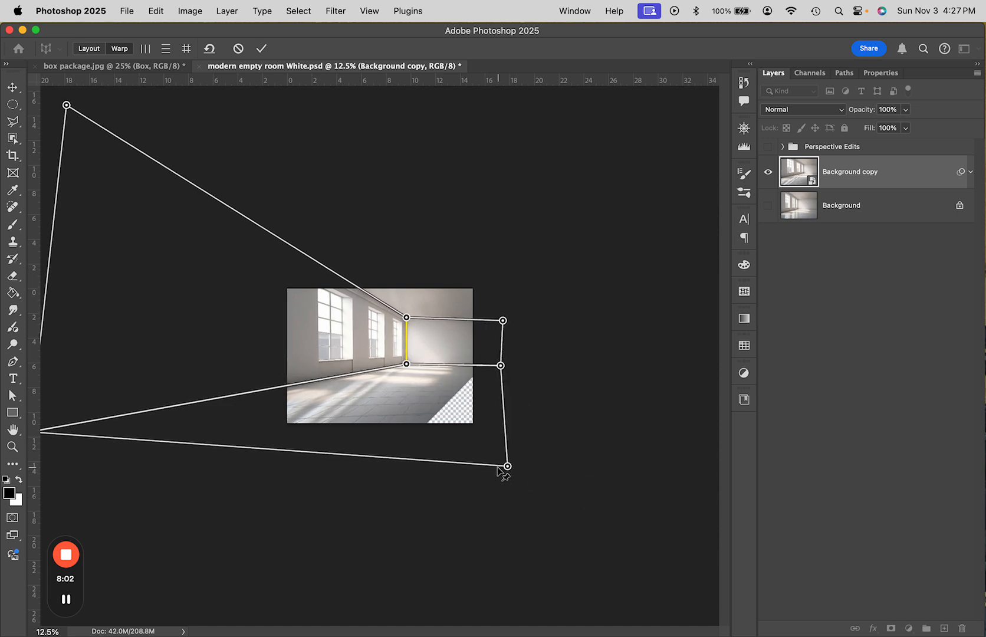
pyautogui.moveTo(510, 326); pyautogui.dragTo(549, 320)
pyautogui.moveTo(411, 310); pyautogui.dragTo(444, 322)
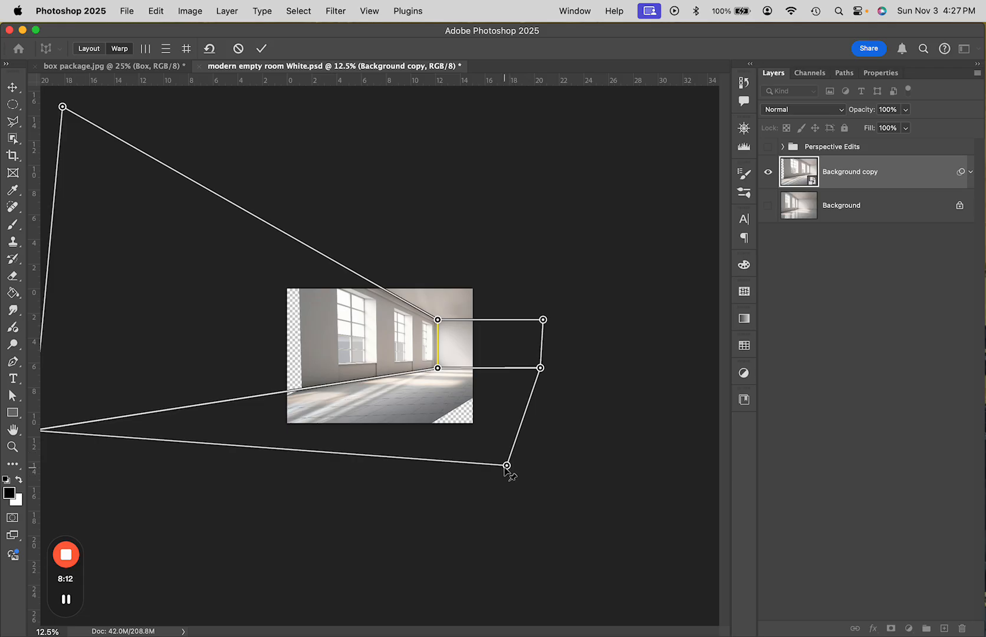
pyautogui.moveTo(508, 468); pyautogui.dragTo(390, 542)
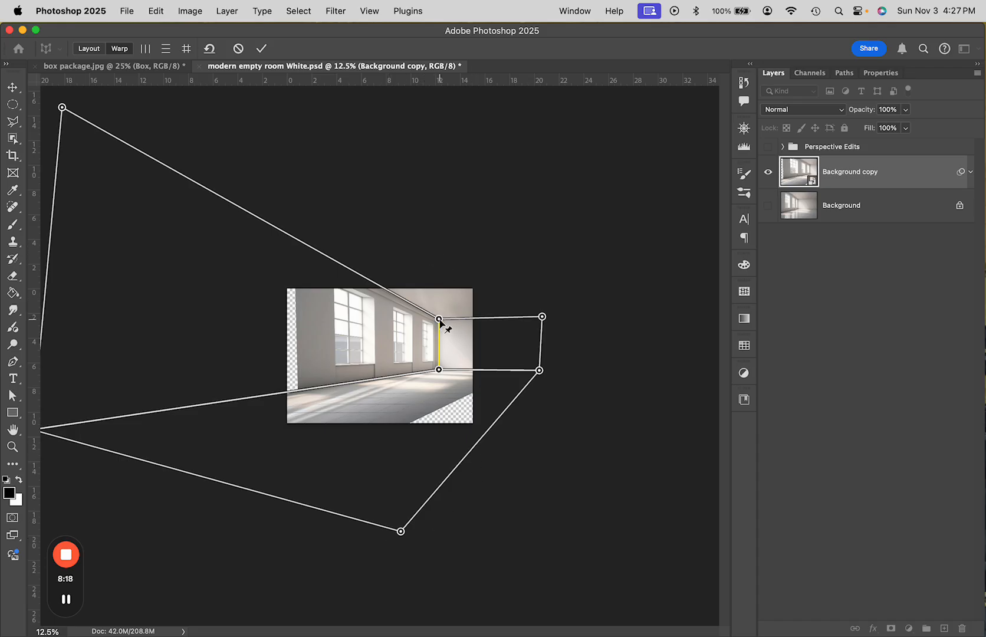
pyautogui.moveTo(439, 320); pyautogui.dragTo(442, 317)
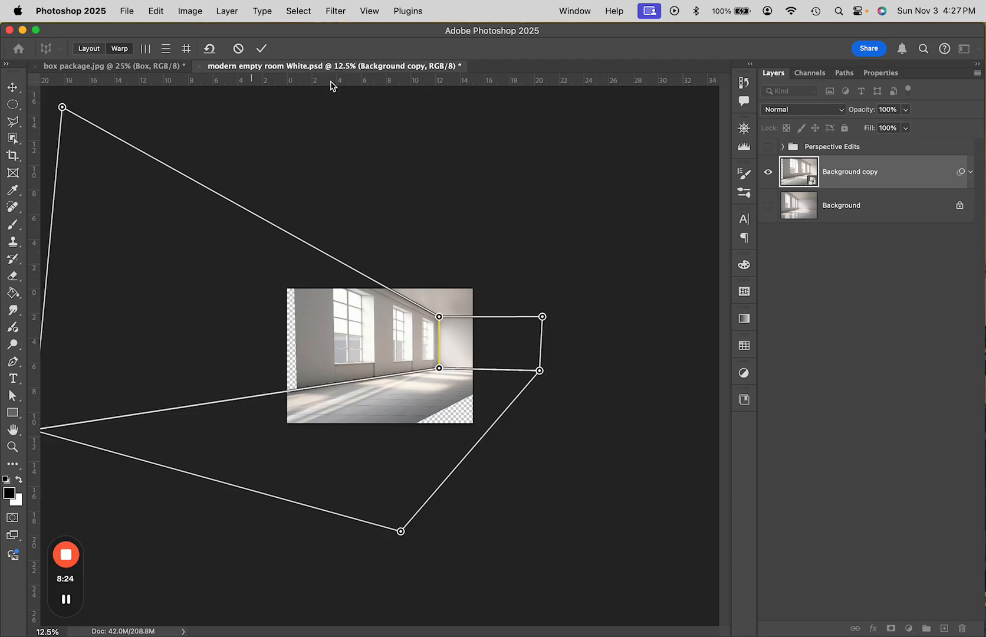
# Add a horizontal guide level with the base of the room's corner and a vertical guide just beside the nearest window.
pyautogui.moveTo(333, 86); pyautogui.dragTo(358, 368)
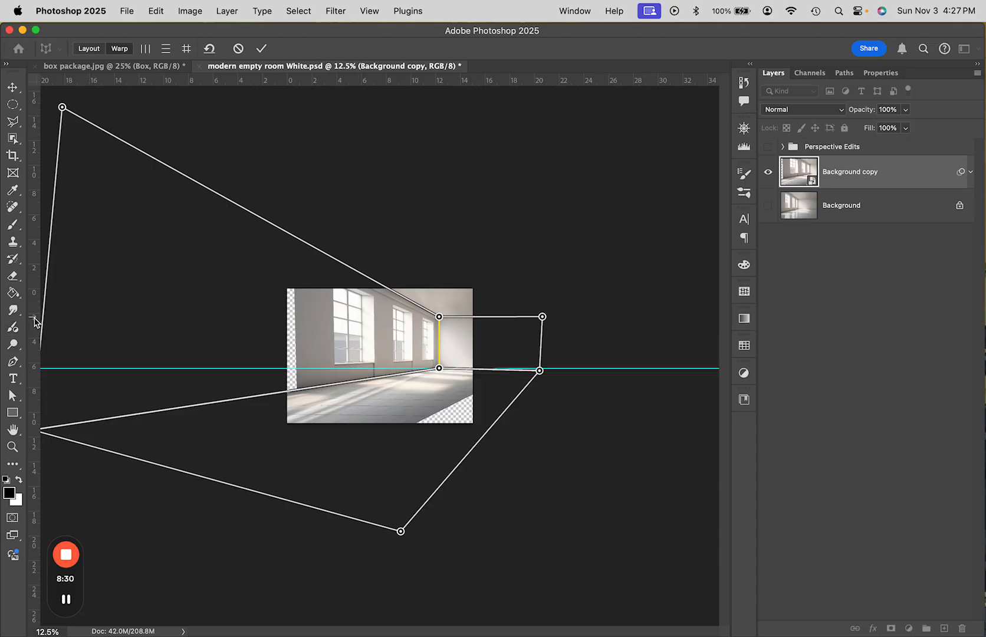
pyautogui.moveTo(34, 322); pyautogui.dragTo(324, 320)
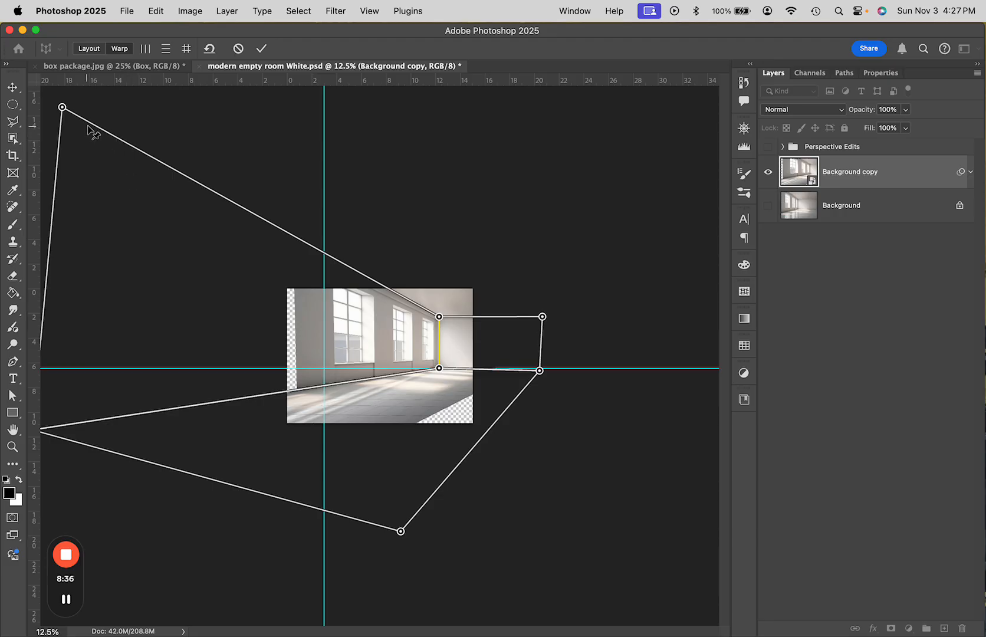
# Pull the window wall's two outer pins farther out, moving the lower one well beyond the upper one.
pyautogui.moveTo(61, 107); pyautogui.dragTo(36, 102)
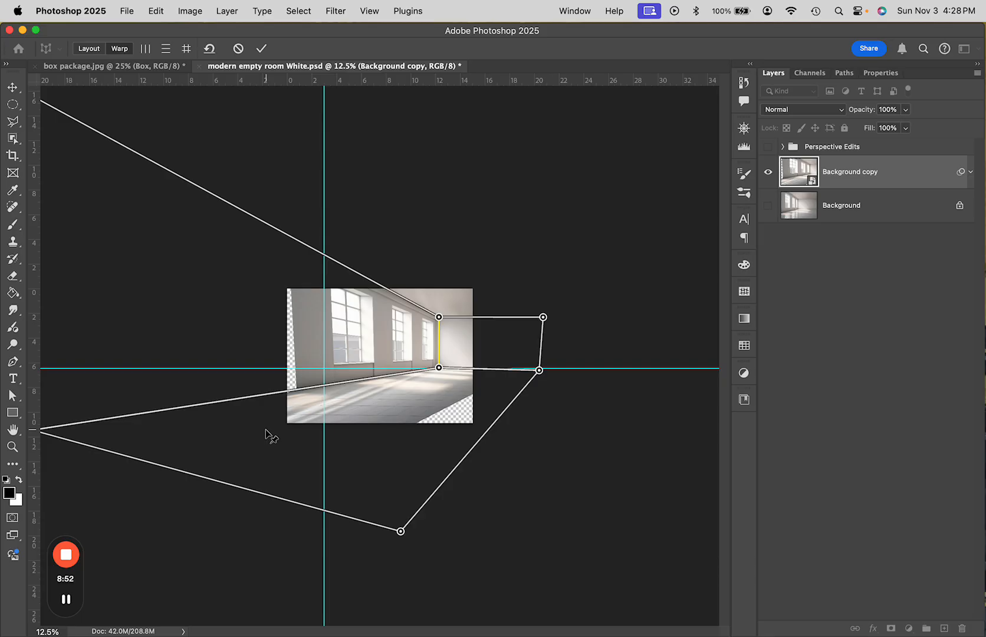
pyautogui.press('XF86AudioLowerVolume')
pyautogui.press('super+minus')
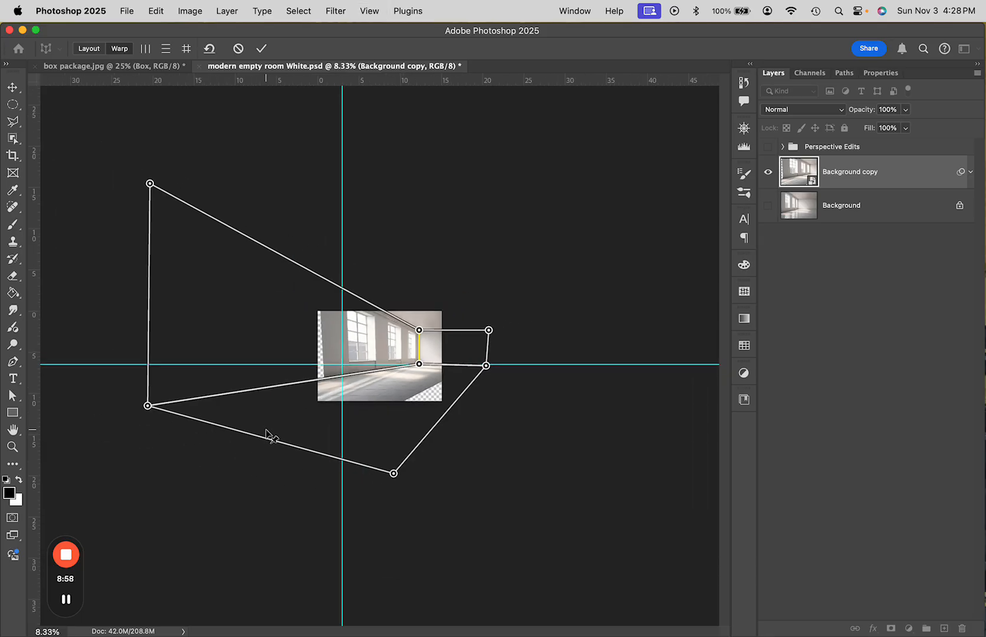
pyautogui.moveTo(148, 406); pyautogui.dragTo(102, 404)
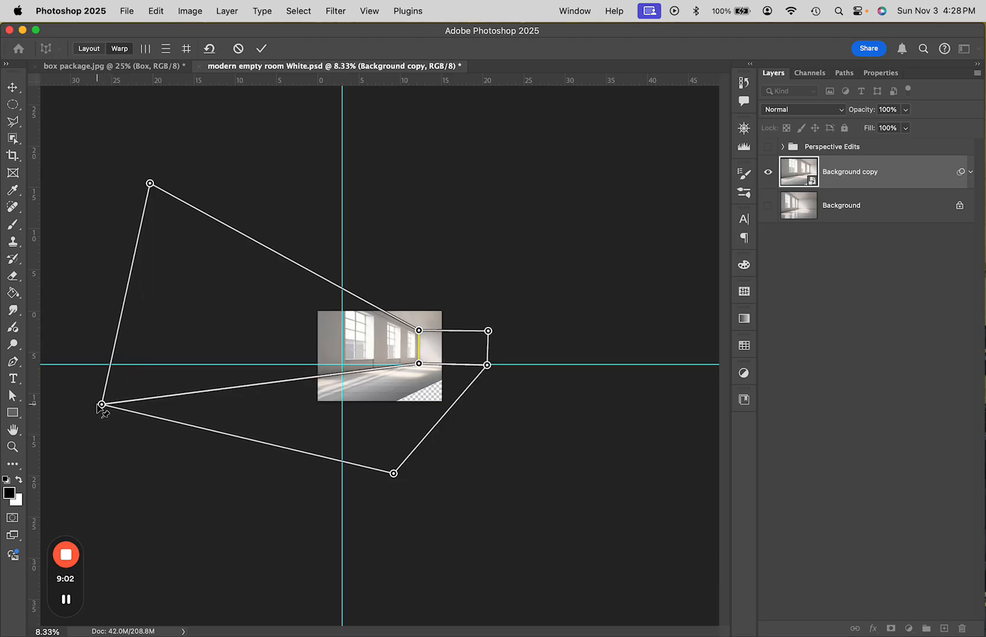
pyautogui.moveTo(150, 184); pyautogui.dragTo(141, 184)
pyautogui.press('super+equal')
pyautogui.press('super+equal')
pyautogui.press('super+equal')
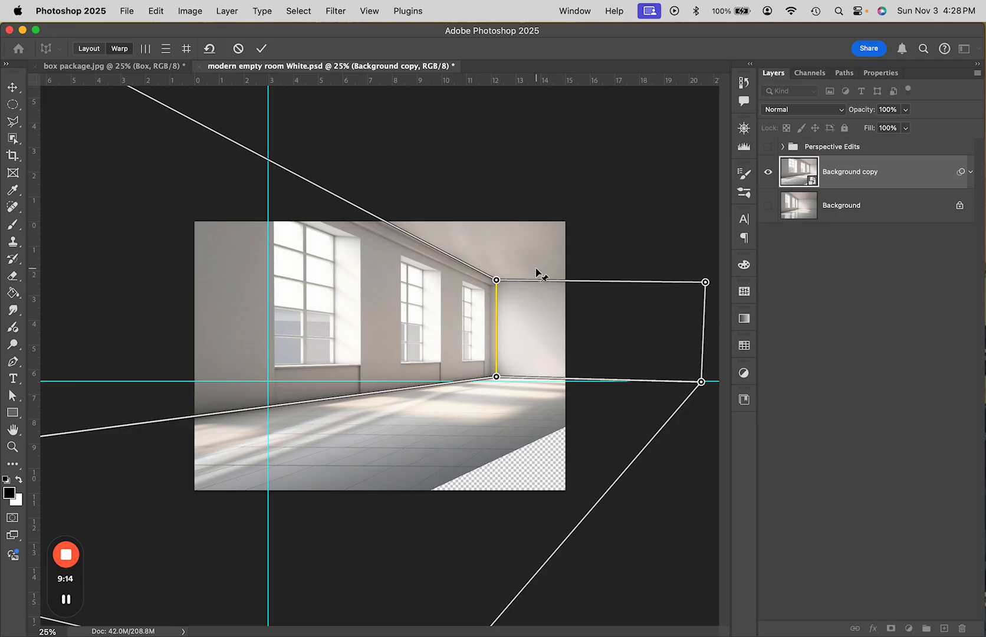
# Move the back wall's outer edge inward and pull the floor's near pin up and towards the window side.
pyautogui.press('super+minus')
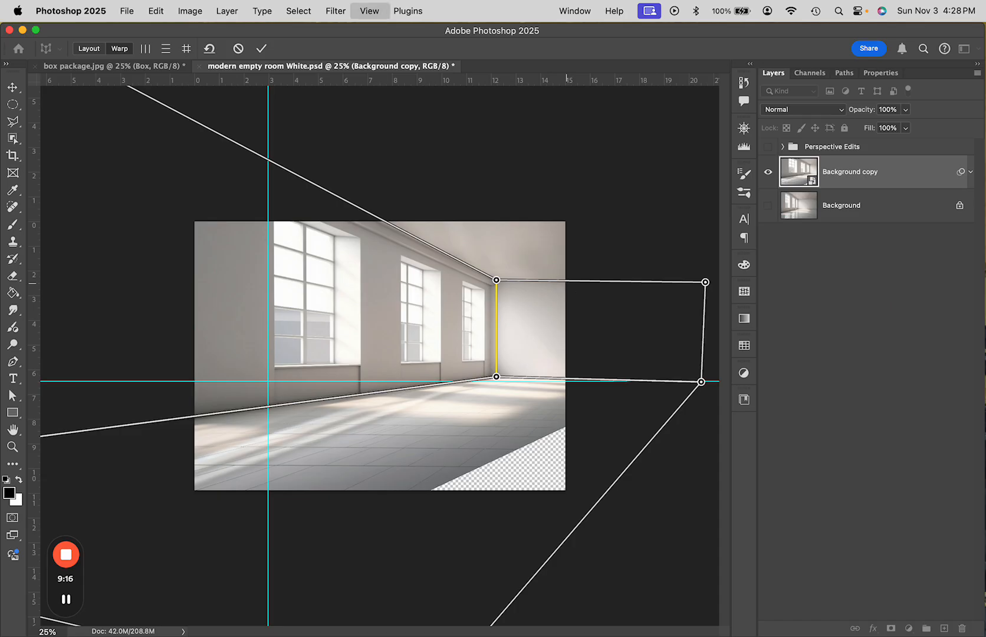
pyautogui.press('super+minus')
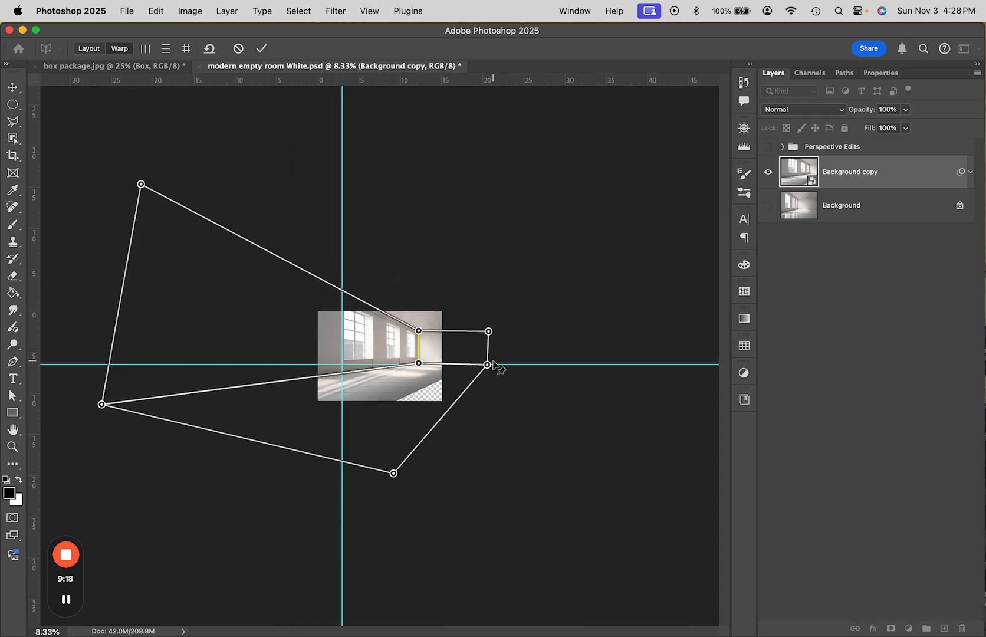
pyautogui.moveTo(487, 364)
pyautogui.mouseDown()
pyautogui.moveTo(464, 373)
pyautogui.moveTo(475, 325)
pyautogui.moveTo(474, 366)
pyautogui.mouseUp()
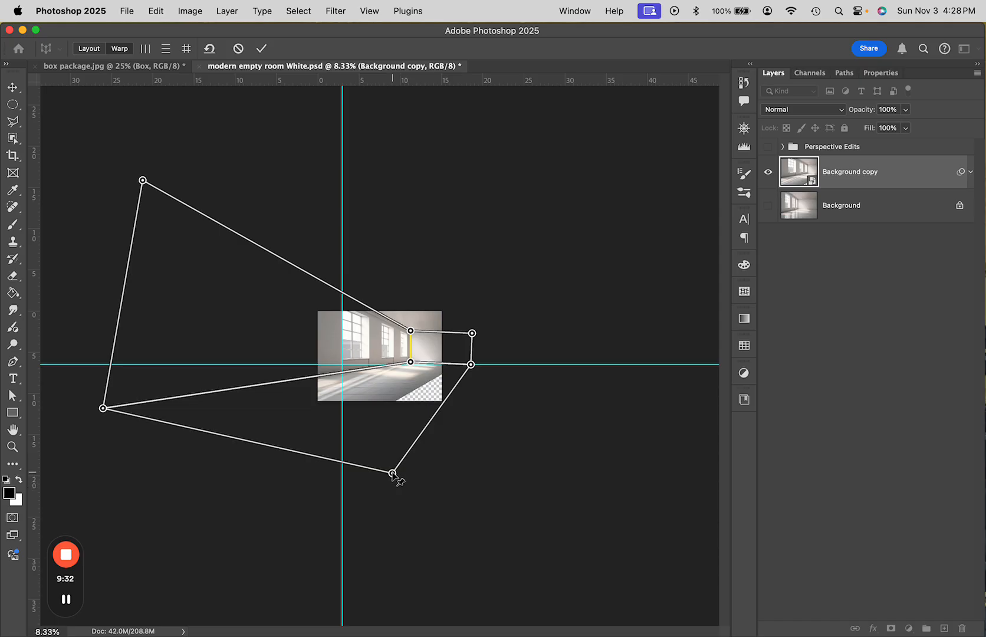
pyautogui.moveTo(398, 478); pyautogui.dragTo(335, 458)
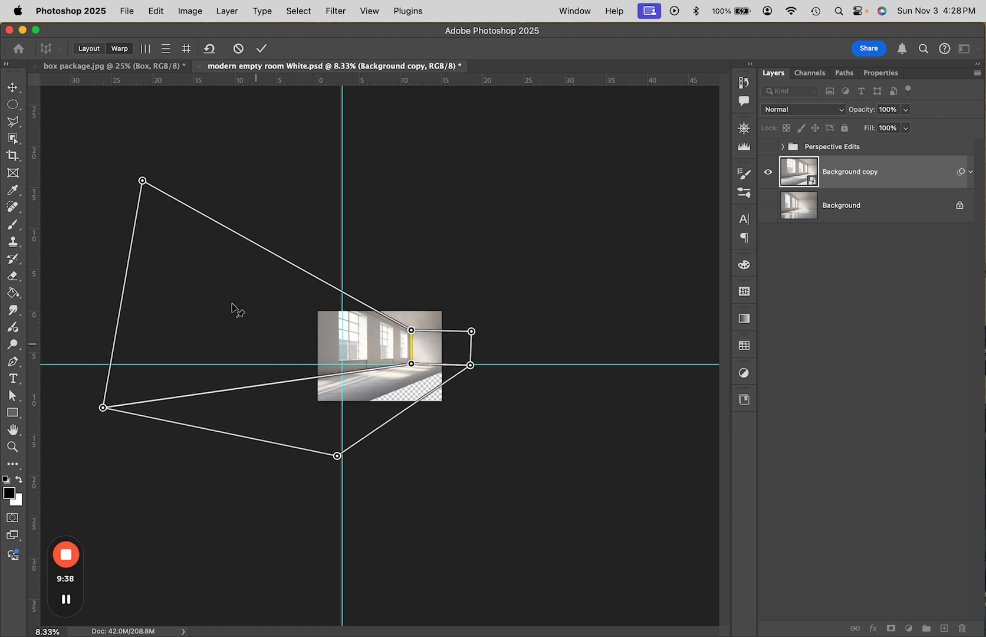
# Pull the window wall's upper outer pin outward and slightly down, nearly above the lower outer pin.
pyautogui.moveTo(142, 181); pyautogui.dragTo(117, 193)
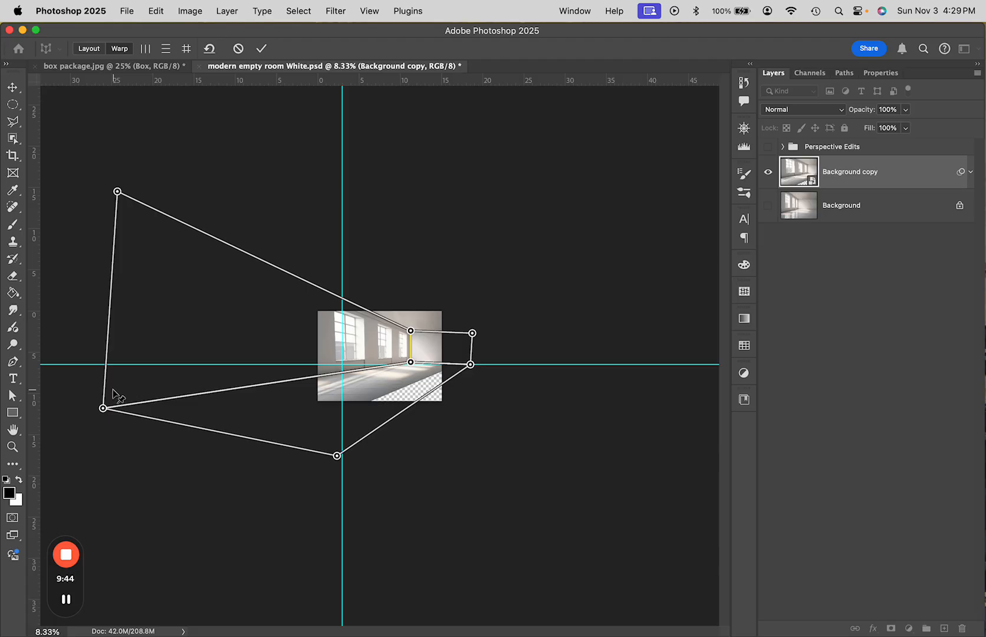
pyautogui.press('super+equal')
pyautogui.press('super+equal')
pyautogui.press('super+equal')
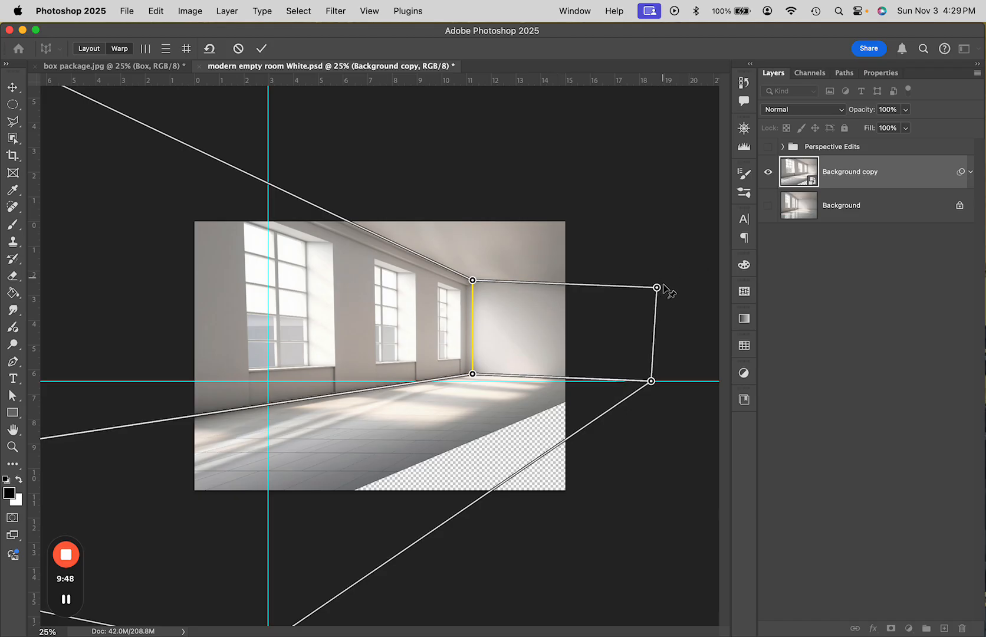
# Widen the back wall by pulling its outer pins outward, and lower the room's corner and the wall's outer edge to a level baseline.
pyautogui.moveTo(657, 288)
pyautogui.mouseDown()
pyautogui.moveTo(655, 277)
pyautogui.moveTo(630, 276)
pyautogui.moveTo(671, 274)
pyautogui.mouseUp()
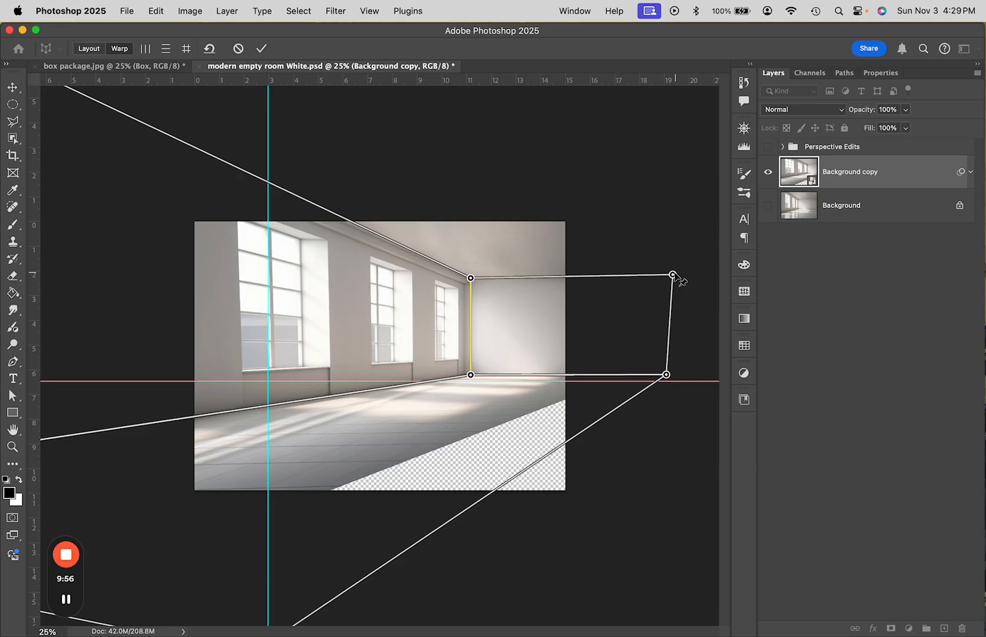
pyautogui.moveTo(664, 374); pyautogui.dragTo(671, 376)
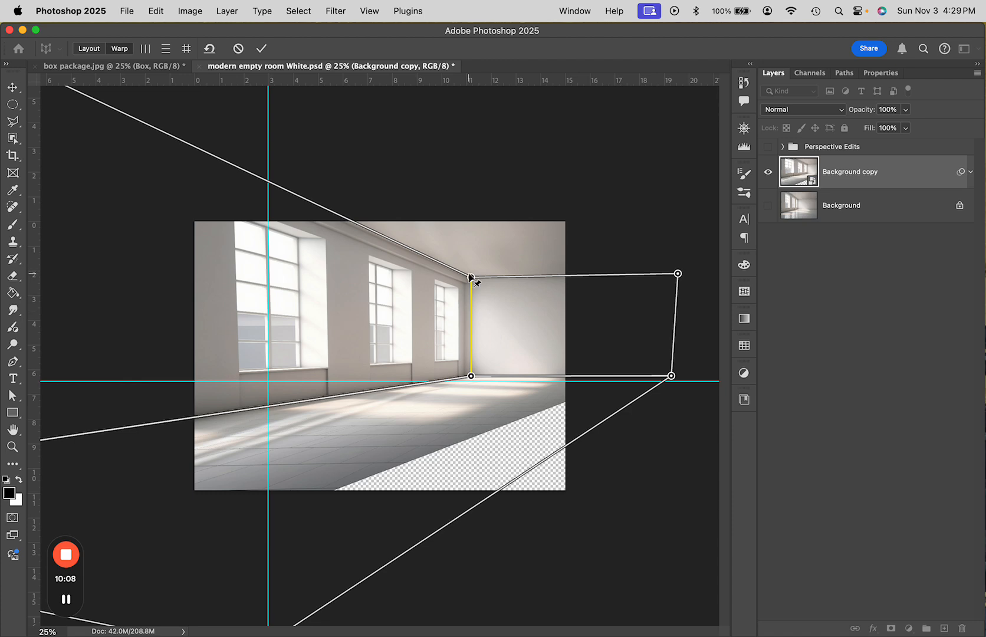
pyautogui.moveTo(471, 277); pyautogui.dragTo(472, 295)
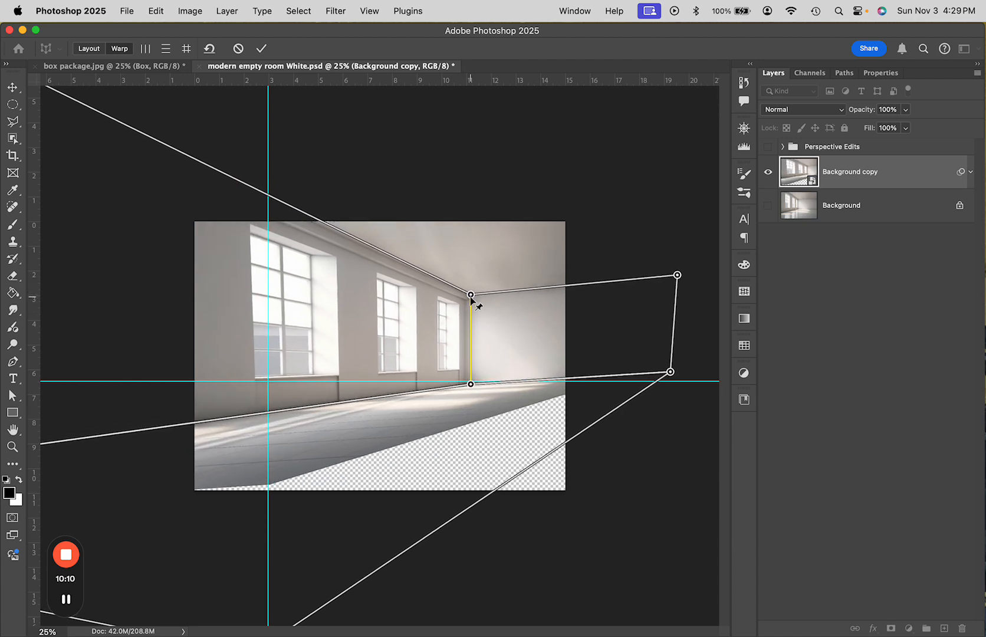
pyautogui.moveTo(470, 390); pyautogui.dragTo(470, 385)
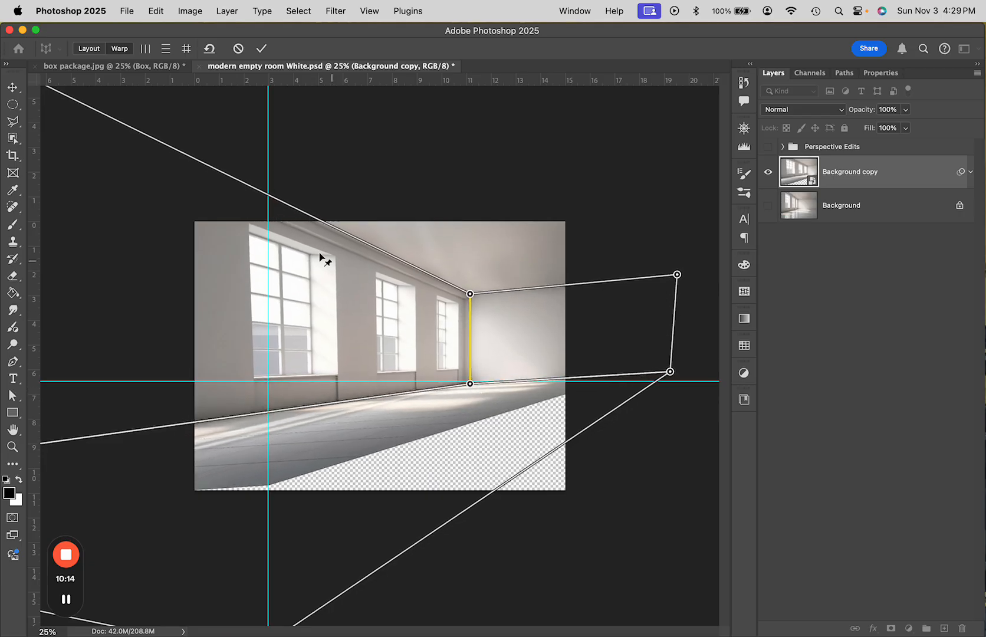
pyautogui.moveTo(670, 373); pyautogui.dragTo(673, 390)
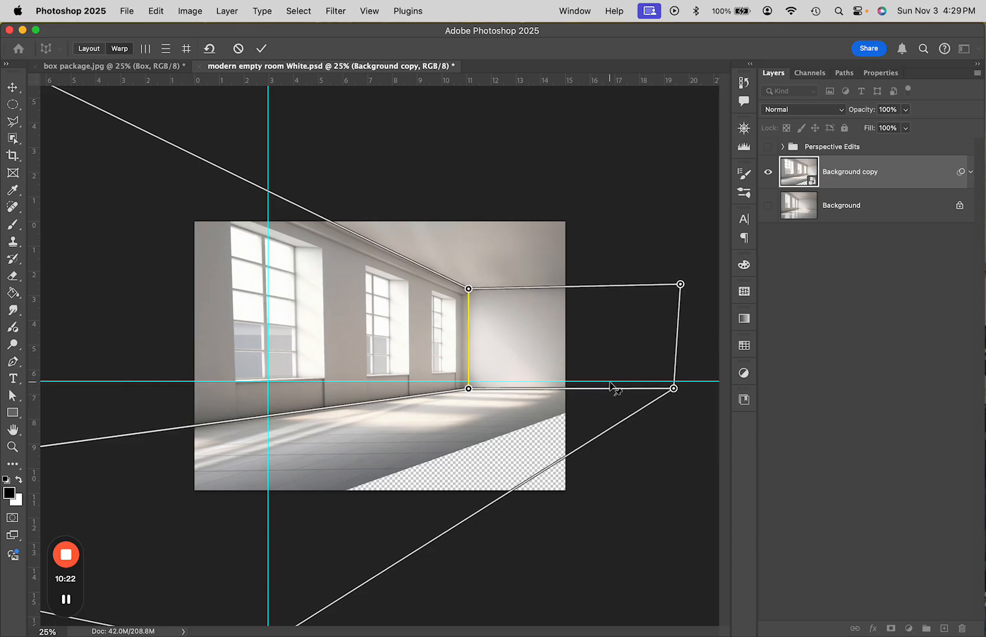
# Shift the room's corner edge away from the windows and adjust the back wall's outer pins slightly up and outward.
pyautogui.moveTo(469, 391); pyautogui.dragTo(497, 390)
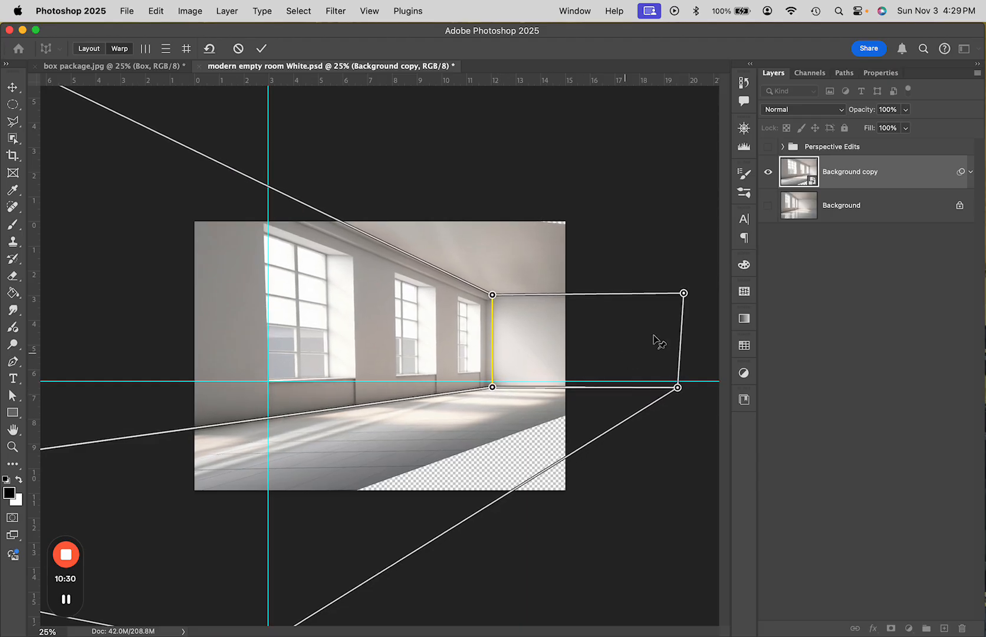
pyautogui.moveTo(684, 293); pyautogui.dragTo(684, 287)
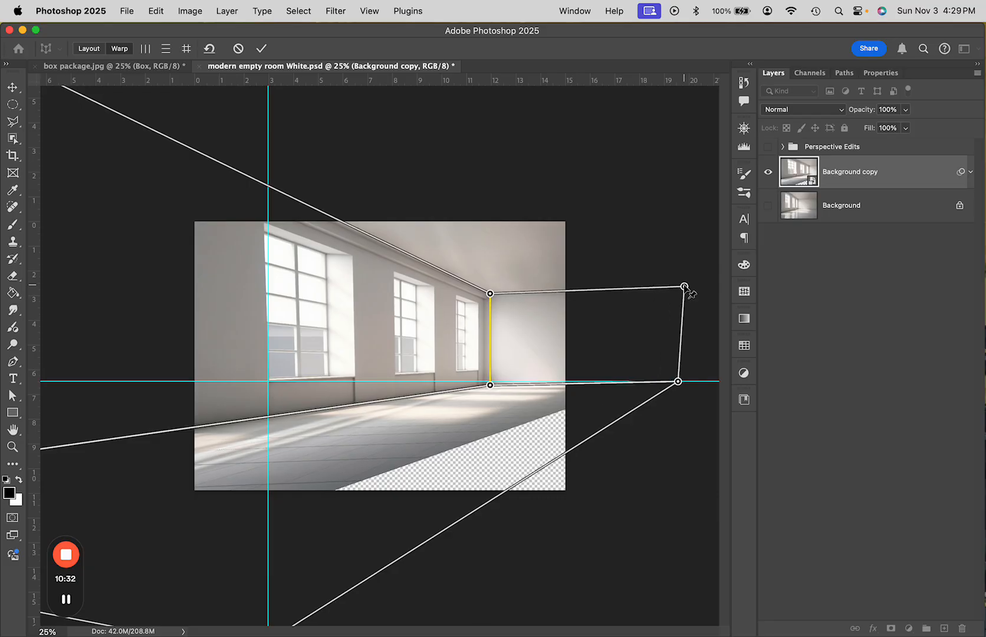
pyautogui.moveTo(679, 382); pyautogui.dragTo(686, 385)
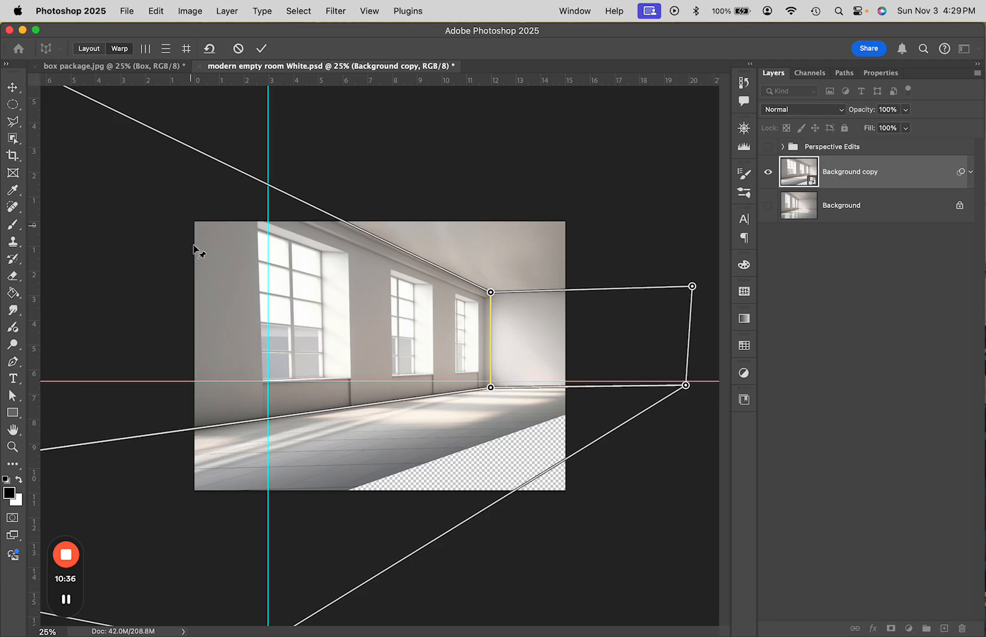
# Pull the window wall's upper outer pin inward to straighten the nearest window's vertical edge against the guide.
pyautogui.press('super+minus')
pyautogui.press('super+minus')
pyautogui.press('super+minus')
pyautogui.press('super+minus')
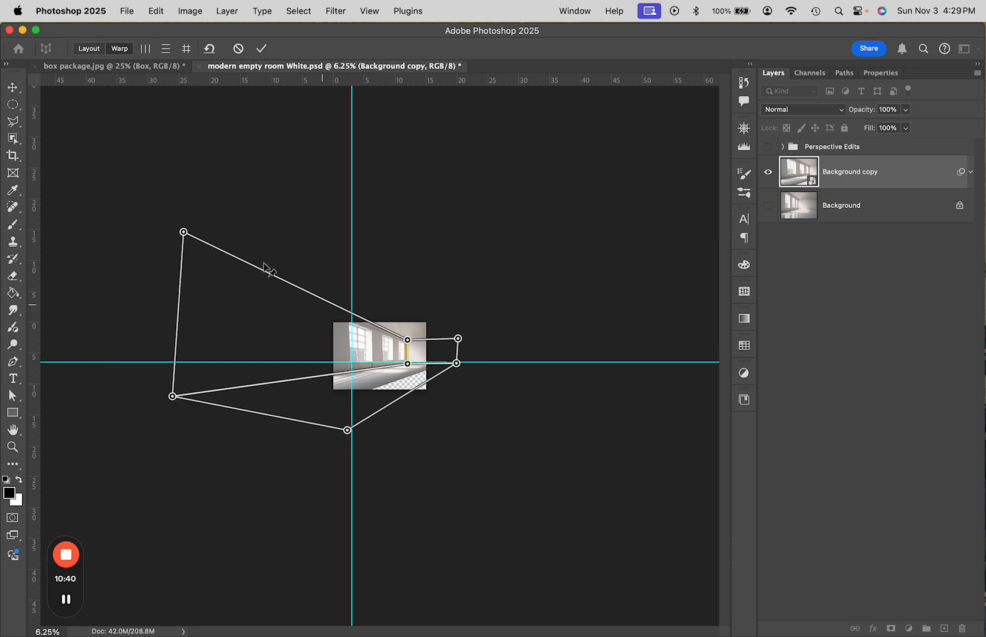
pyautogui.moveTo(184, 232); pyautogui.dragTo(195, 234)
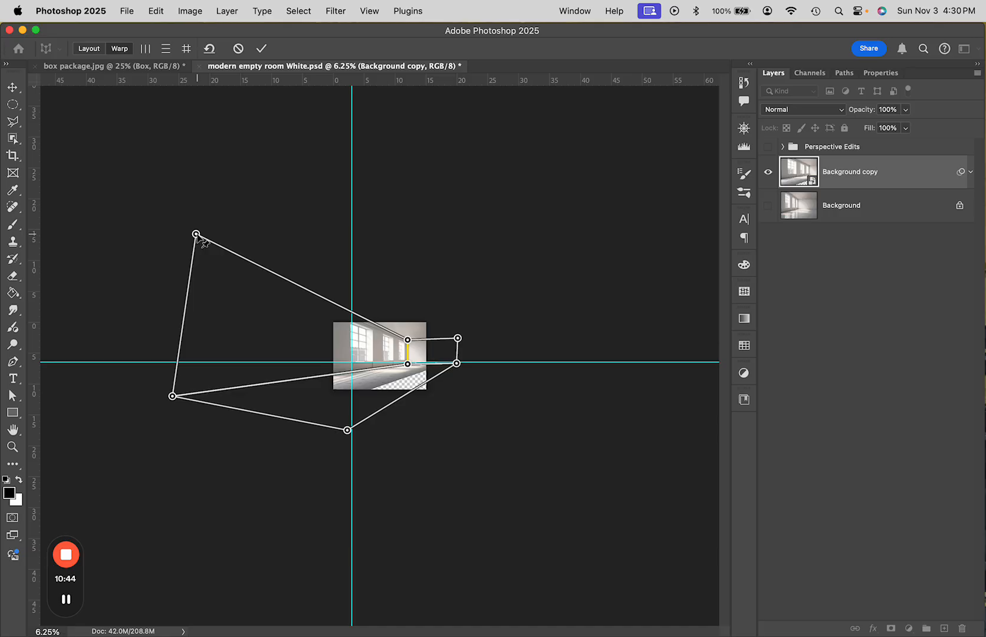
pyautogui.press('super+plus')
pyautogui.press('super+plus')
pyautogui.press('super+plus')
pyautogui.press('super+plus')
pyautogui.press('super+plus')
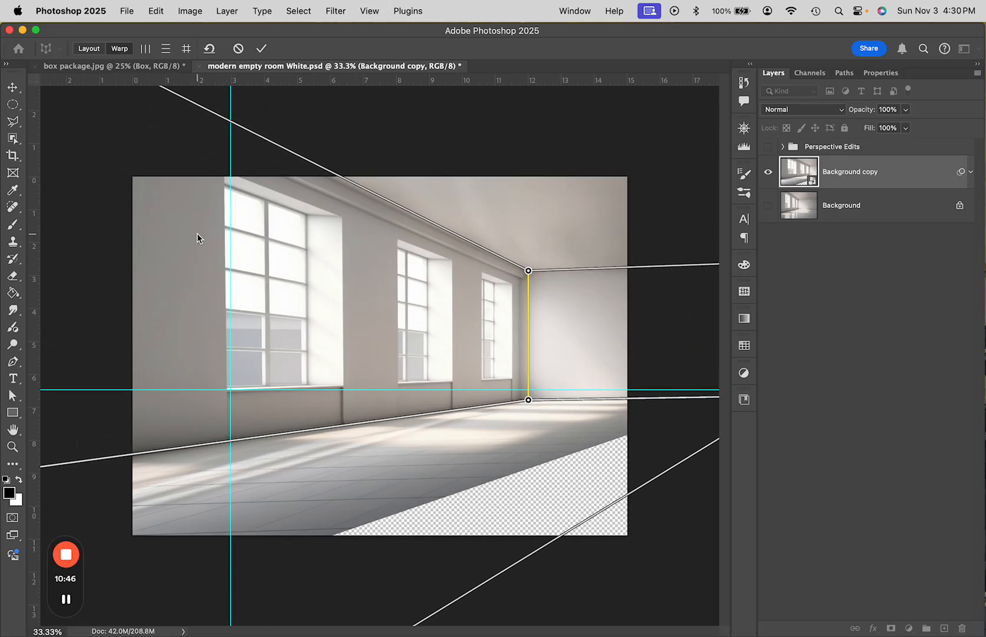
# Fine-tune the window wall's upper outer pin slightly further inward and apply the Perspective Warp.
pyautogui.press('super+minus')
pyautogui.press('super+minus')
pyautogui.press('super+minus')
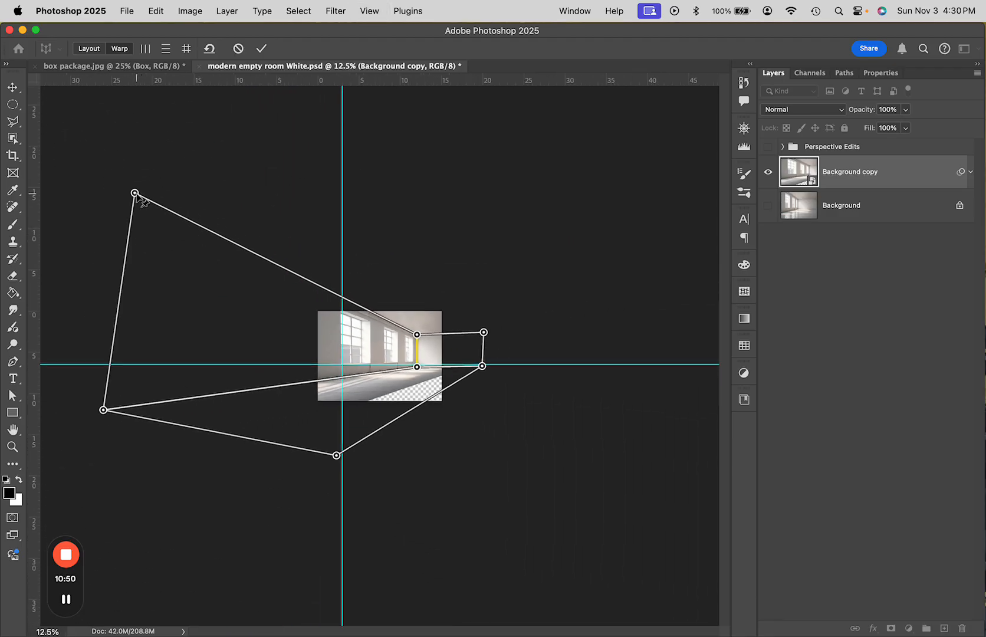
pyautogui.moveTo(135, 193); pyautogui.dragTo(138, 194)
pyautogui.press('super+plus')
pyautogui.press('super+plus')
pyautogui.press('super+plus')
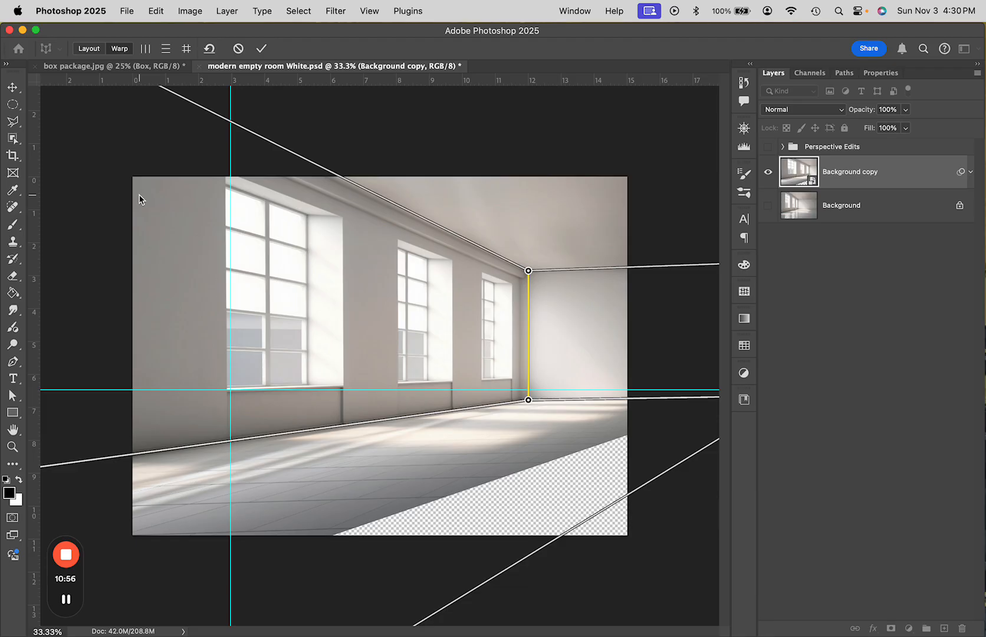
pyautogui.press('super+minus')
pyautogui.press('super+minus')
pyautogui.press('super+minus')
pyautogui.press('super+minus')
pyautogui.press('super+minus')
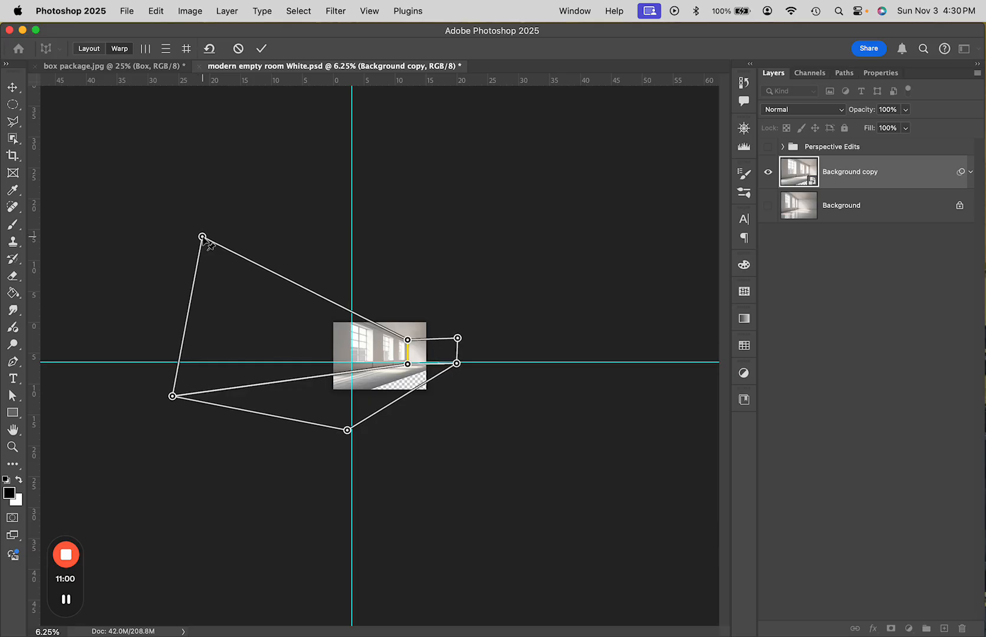
pyautogui.press('super+plus')
pyautogui.press('super+plus')
pyautogui.press('super+plus')
pyautogui.press('super+plus')
pyautogui.press('super+plus')
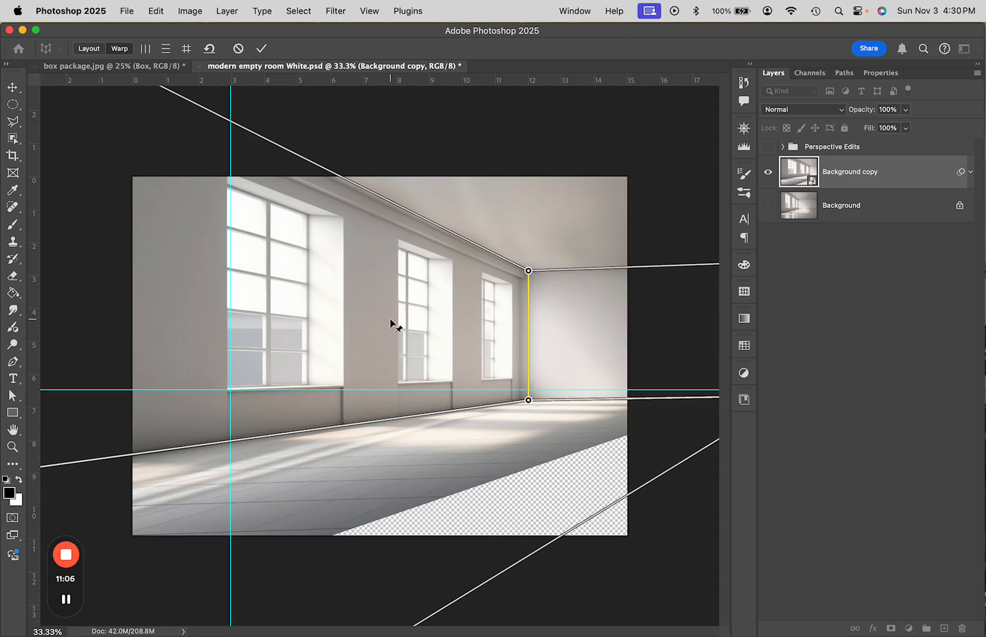
pyautogui.press('Return')
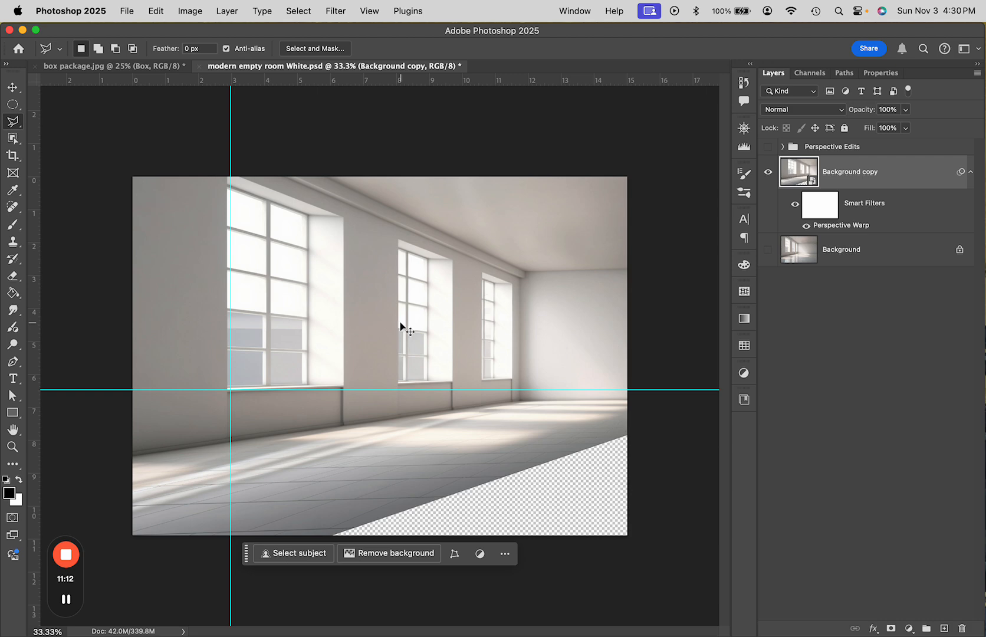
# Clear all guides from the room image.
pyautogui.press('super+minus')
pyautogui.press('super+minus')
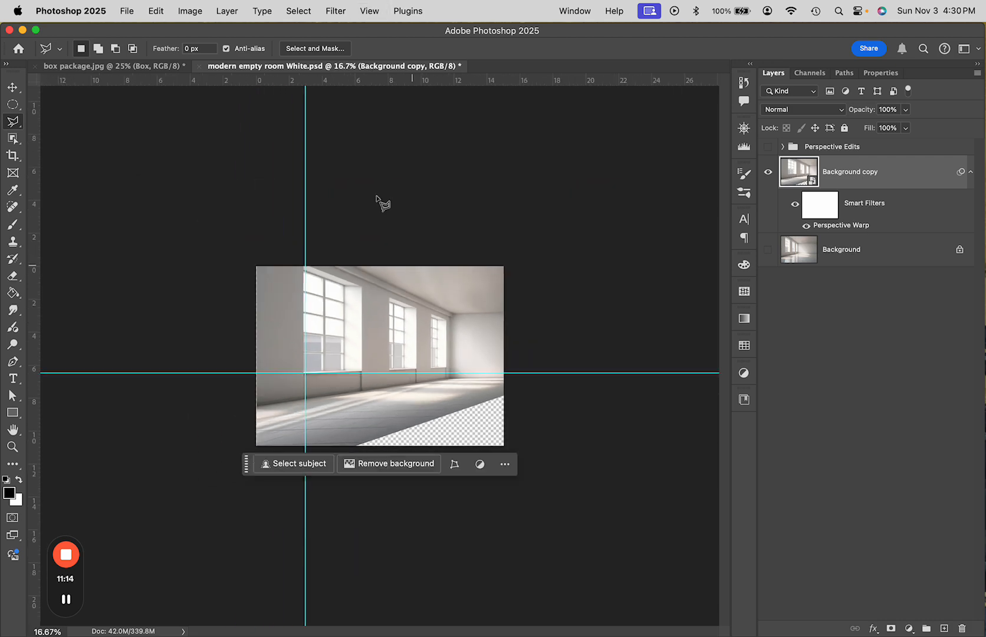
pyautogui.click(375, 12)
pyautogui.moveTo(388, 347)
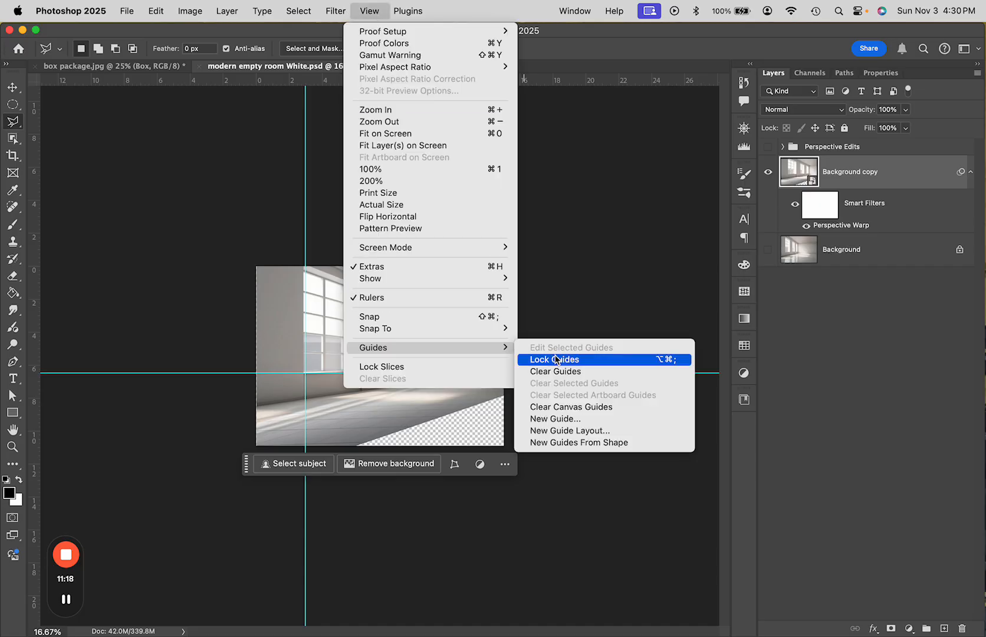
pyautogui.click(575, 370)
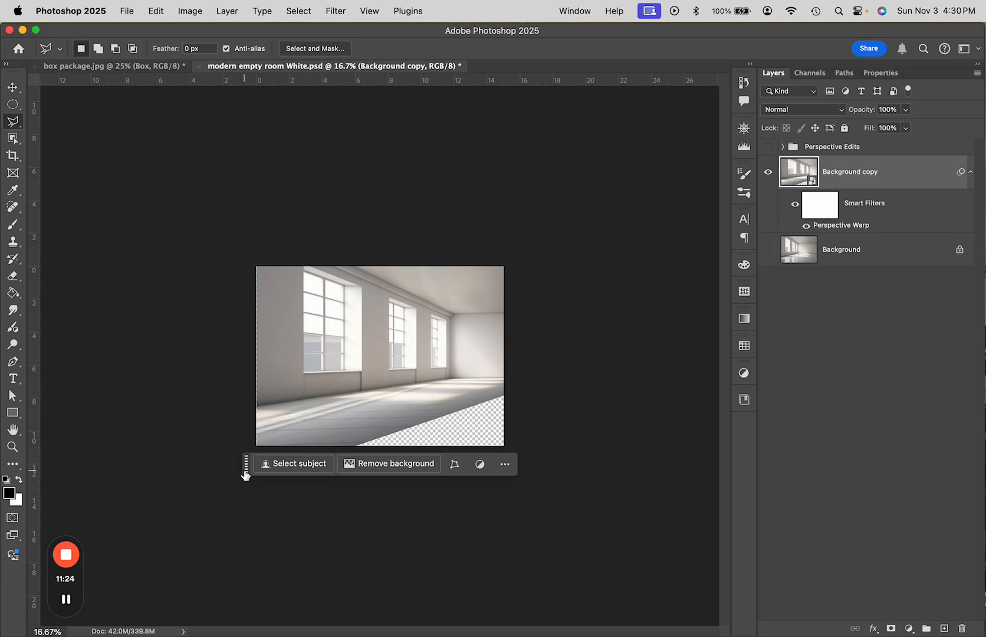
# Select the transparent floor corner with the Polygonal Lasso and fill it using Generative Fill without a prompt.
pyautogui.moveTo(244, 470); pyautogui.dragTo(248, 501)
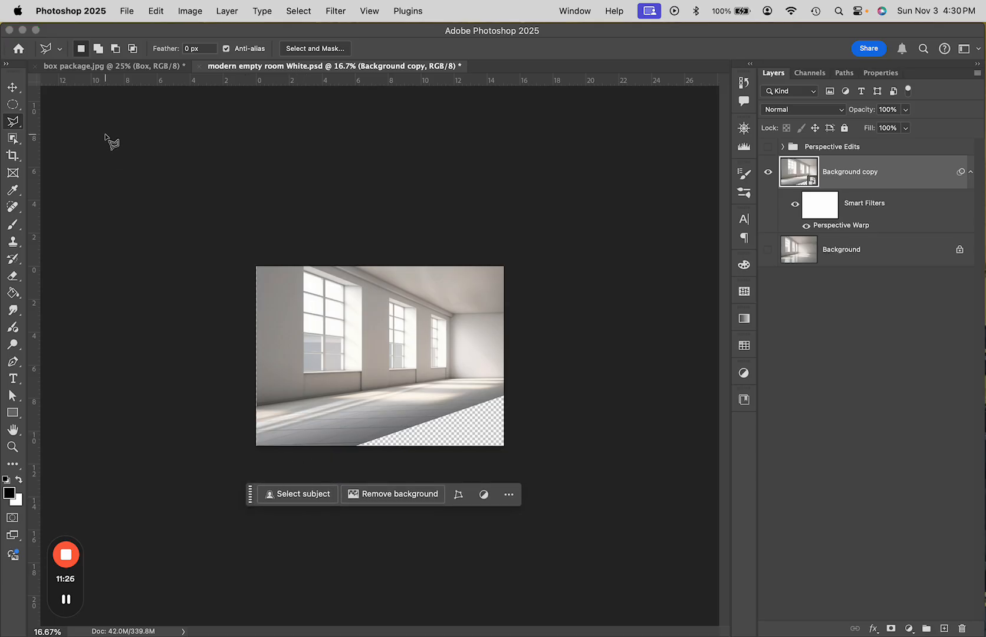
pyautogui.rightClick(13, 125)
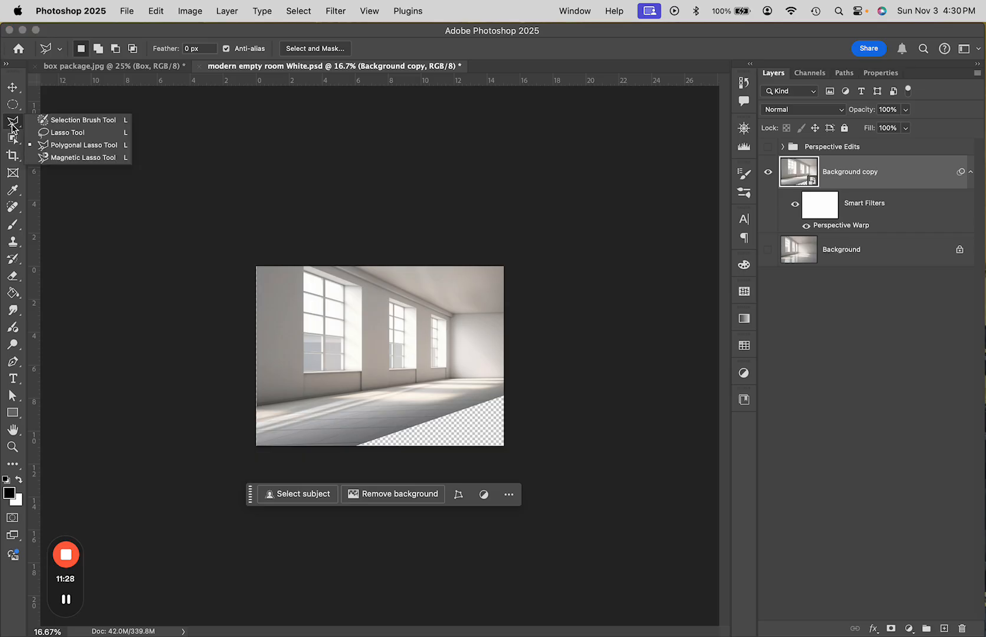
pyautogui.click(64, 145)
pyautogui.click(515, 391)
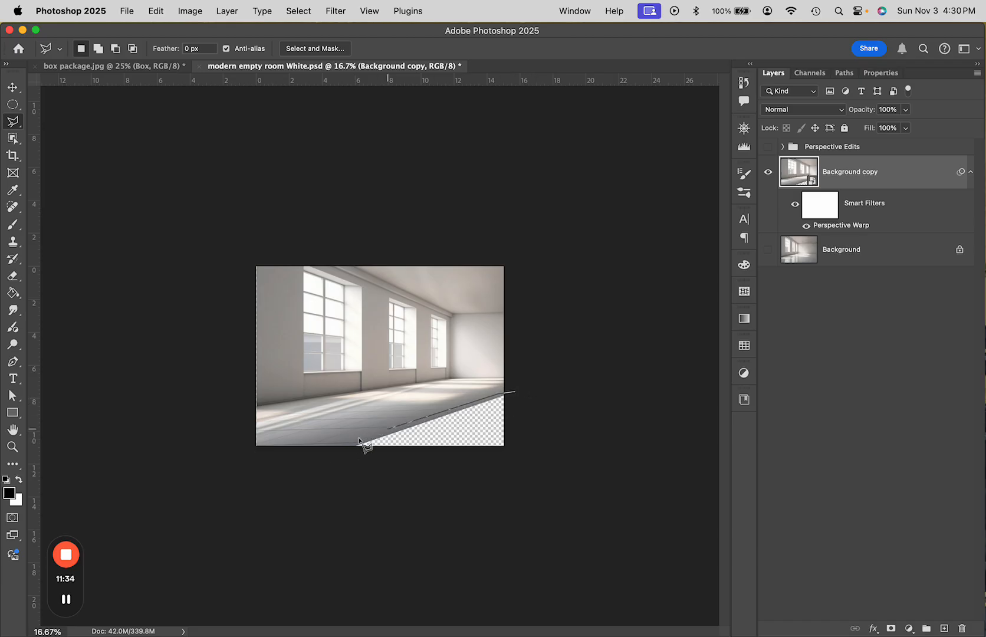
pyautogui.click(338, 449)
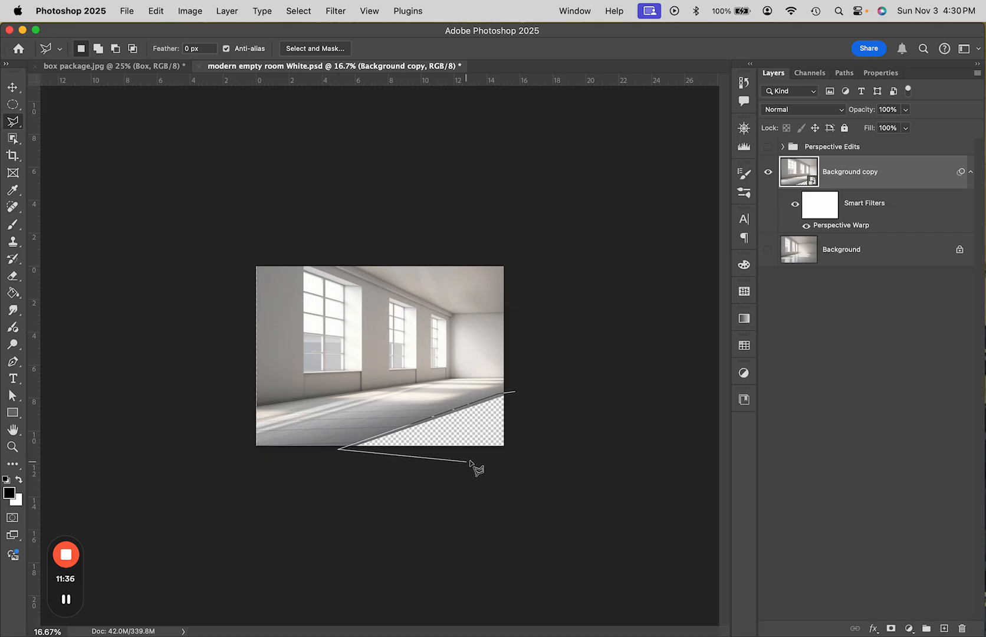
pyautogui.click(497, 450)
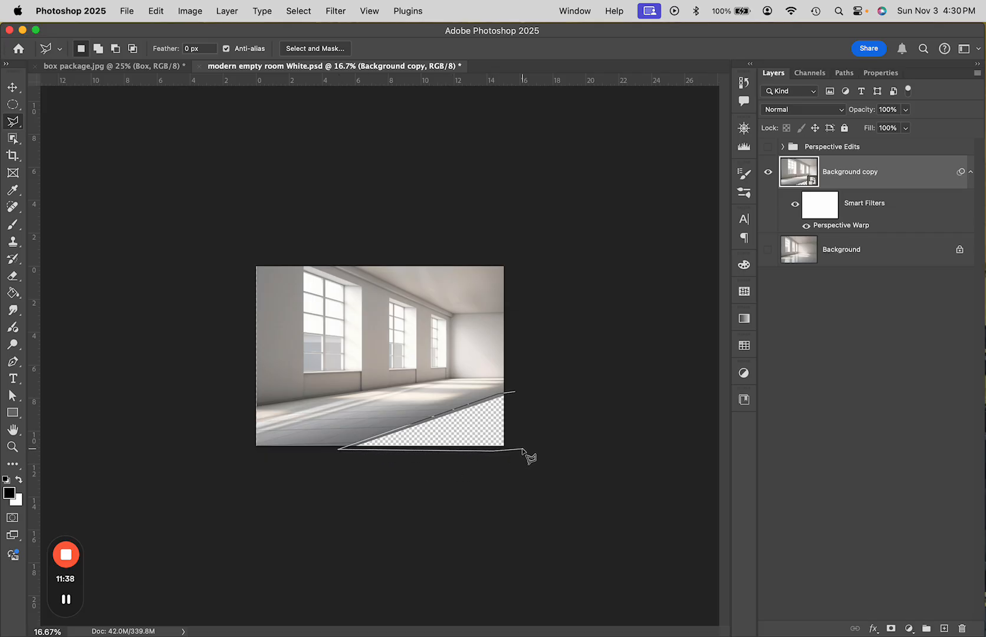
pyautogui.click(522, 449)
pyautogui.click(515, 393)
pyautogui.click(345, 469)
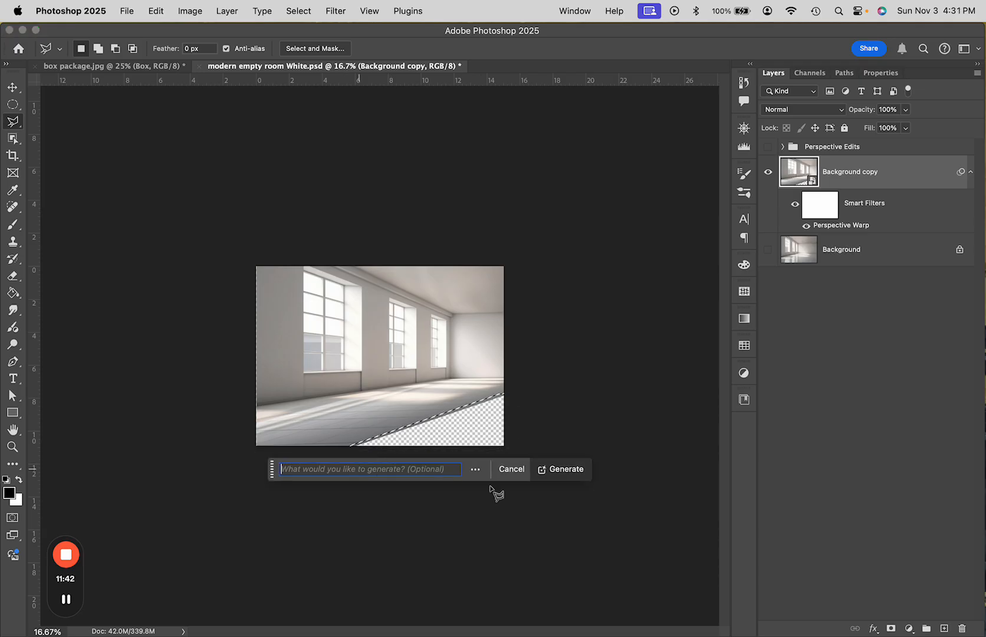
pyautogui.click(564, 478)
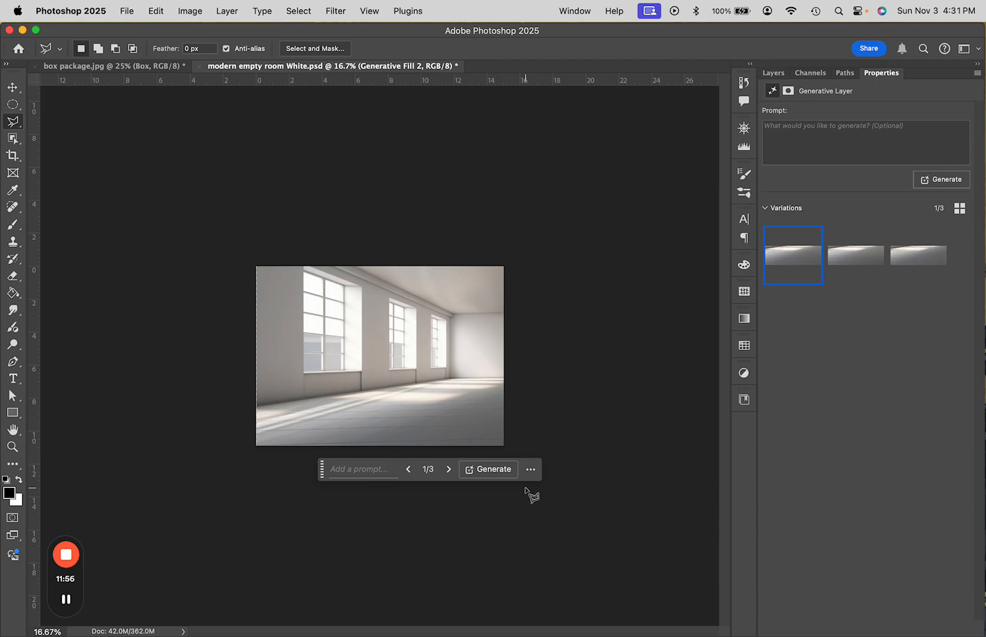
# Compare the generated floor variations on the room image.
pyautogui.press('super+equal')
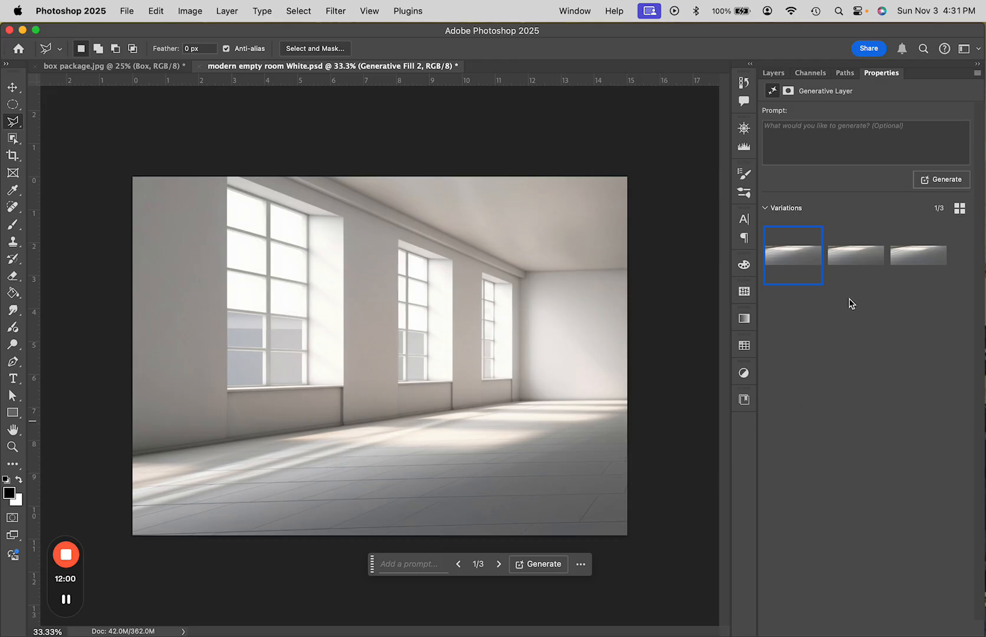
pyautogui.click(853, 267)
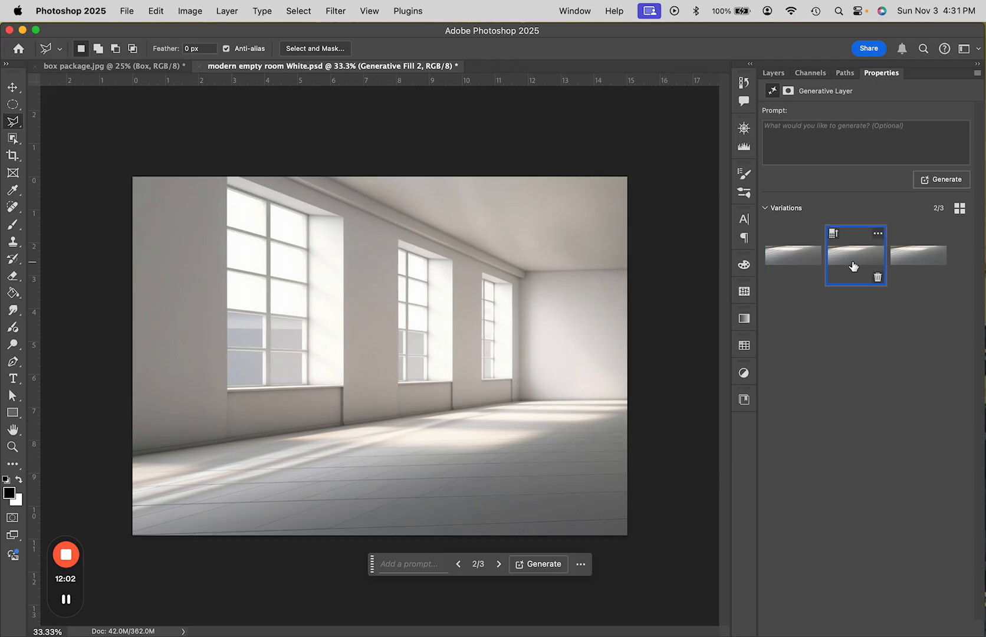
pyautogui.click(901, 263)
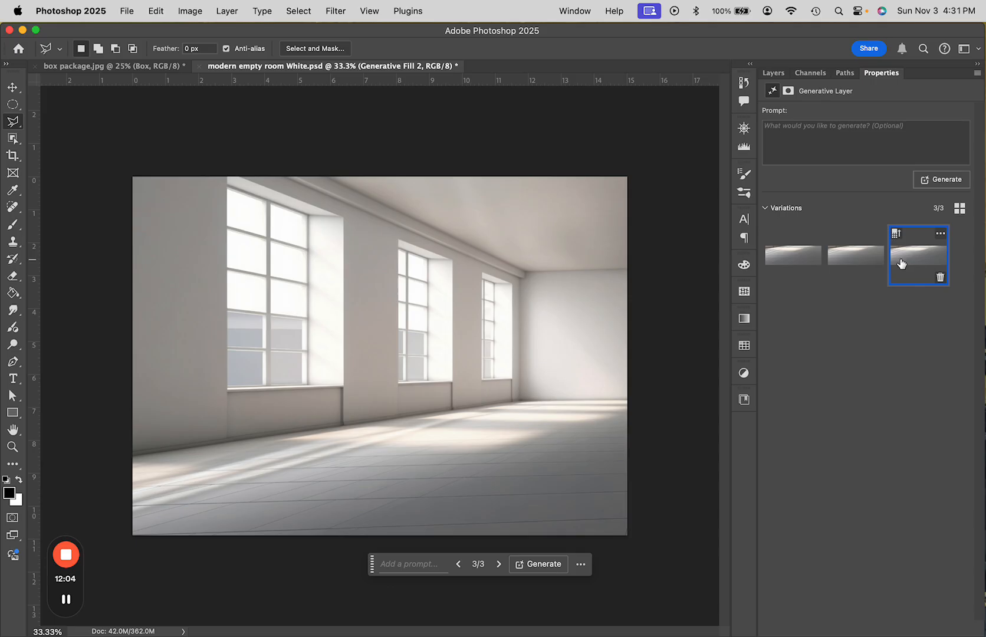
pyautogui.click(871, 265)
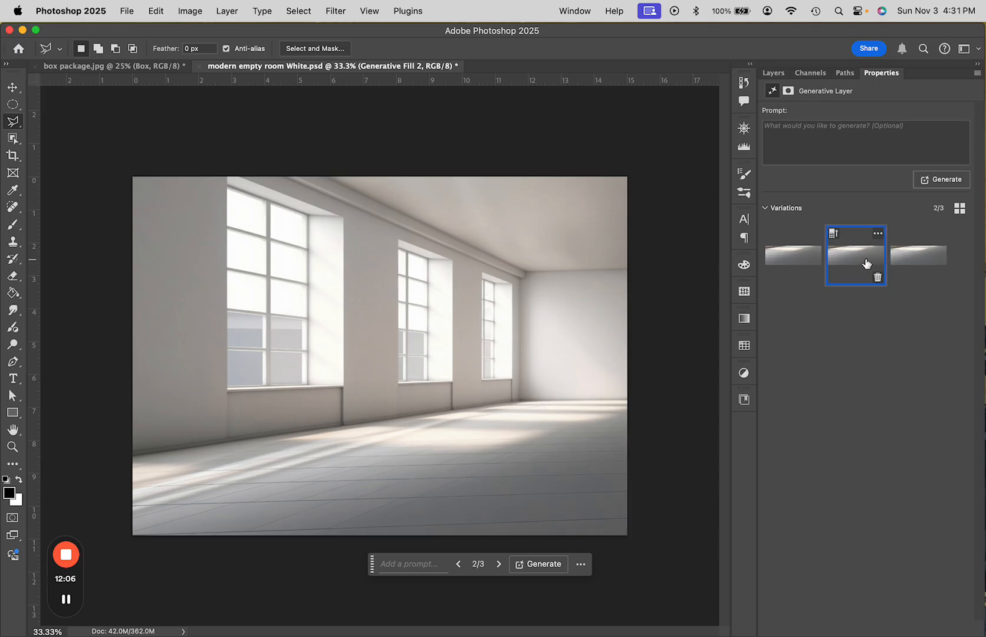
pyautogui.click(901, 263)
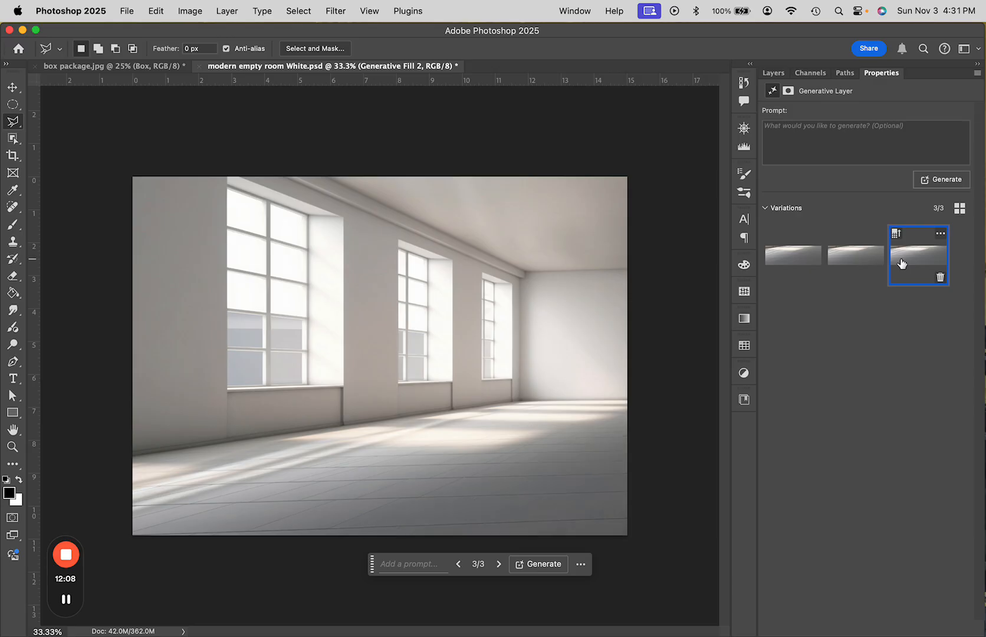
pyautogui.click(856, 263)
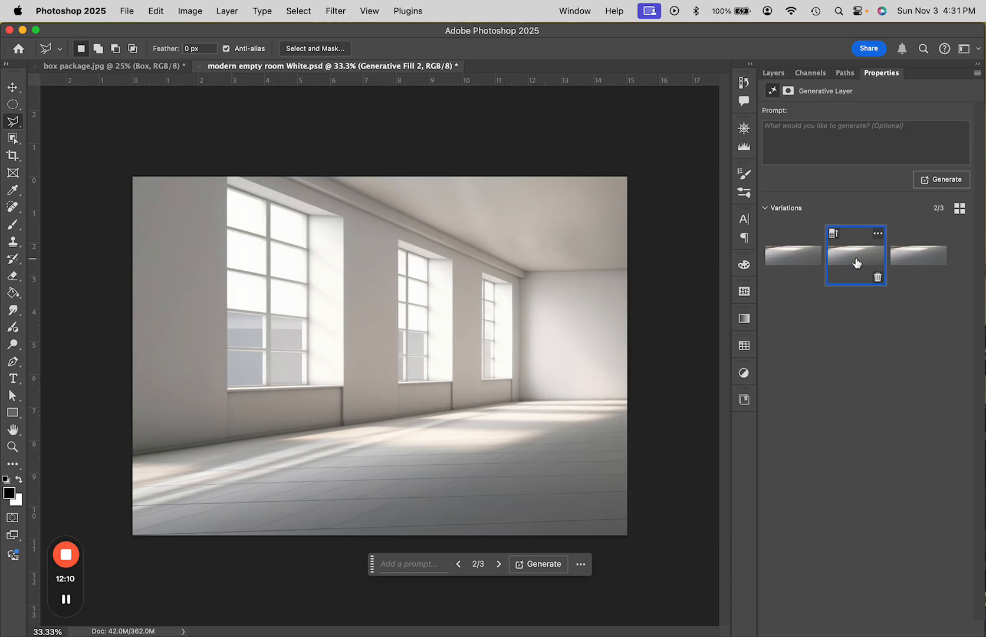
# Delete the first and third generated floor variations, keeping only the second one.
pyautogui.click(804, 266)
pyautogui.click(815, 277)
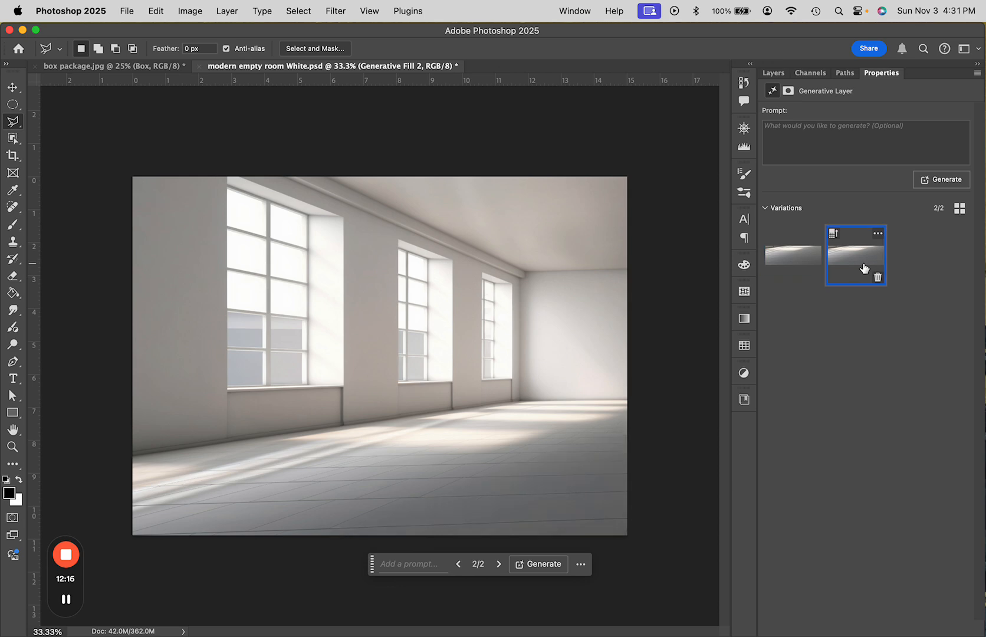
pyautogui.click(877, 277)
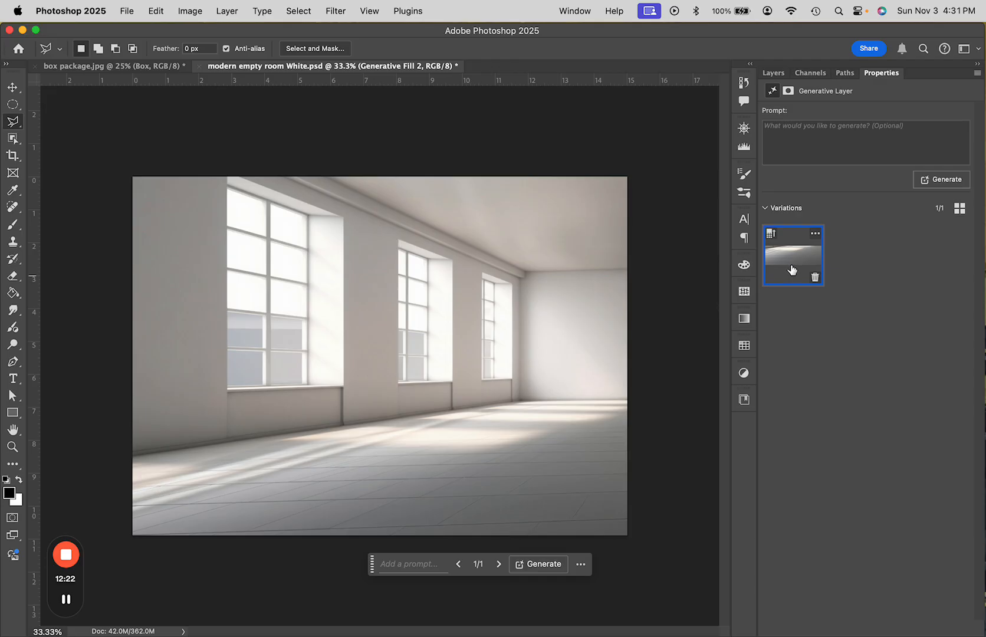
# Group the Generative Fill 2 and Background copy layers together.
pyautogui.click(774, 74)
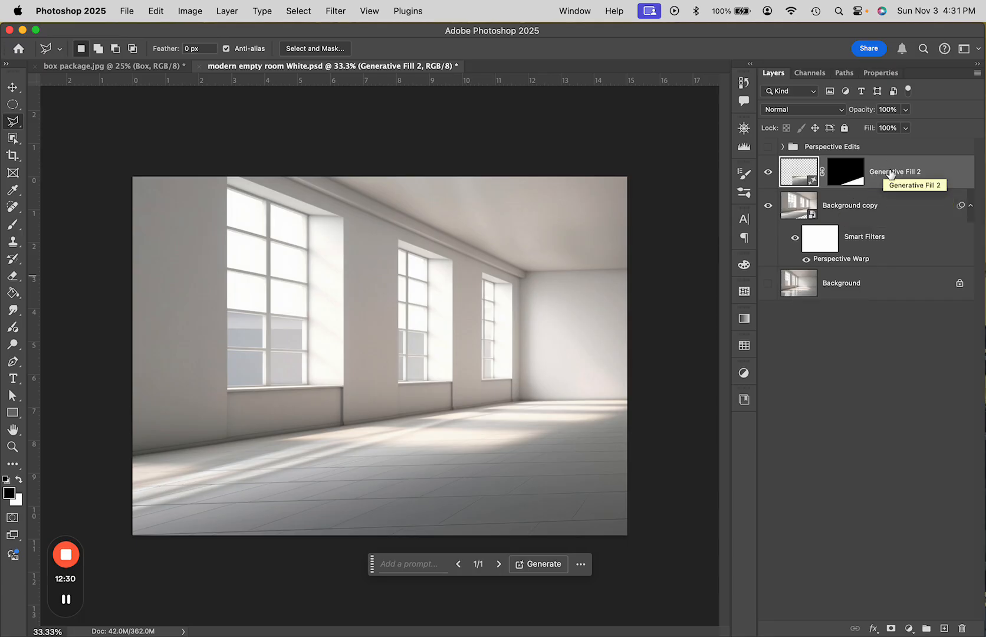
pyautogui.keyDown('shift'); pyautogui.click(891, 205); pyautogui.keyUp('shift')
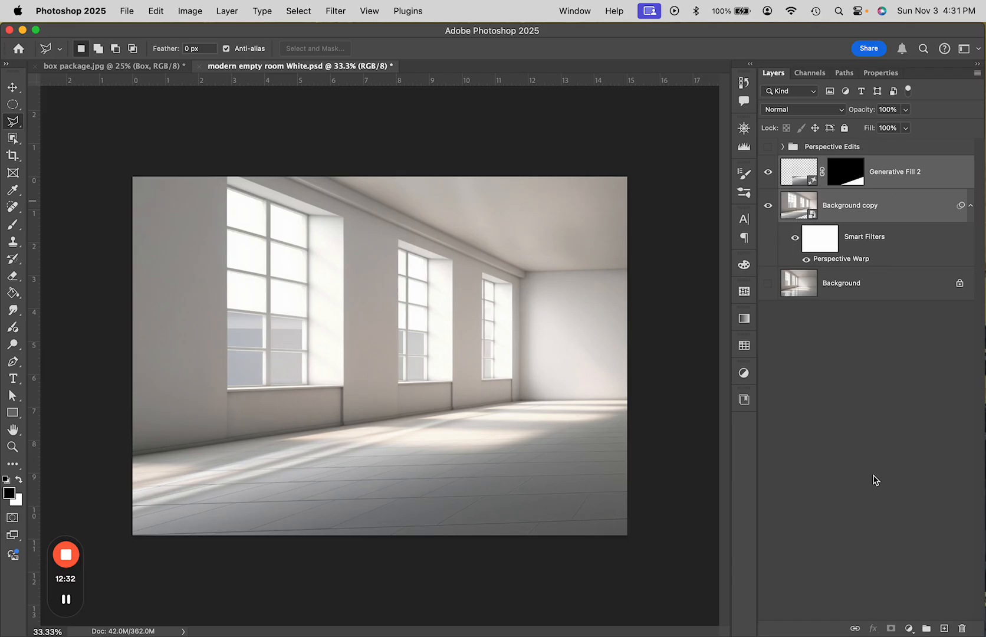
pyautogui.click(925, 629)
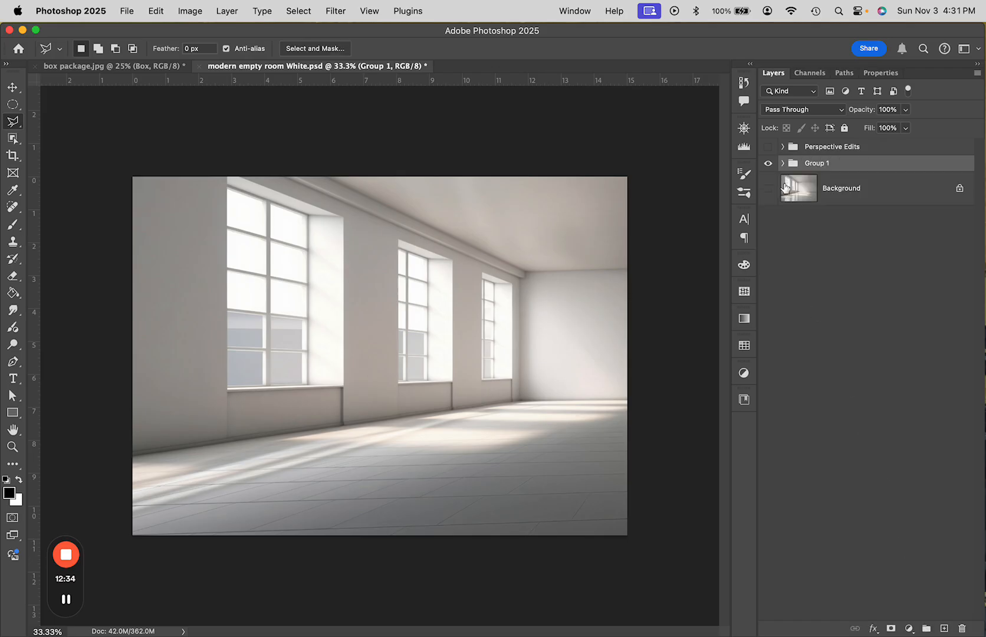
# Show the original Background layer and toggle the new group's visibility to compare the room before and after the perspective edit.
pyautogui.click(769, 162)
pyautogui.click(768, 164)
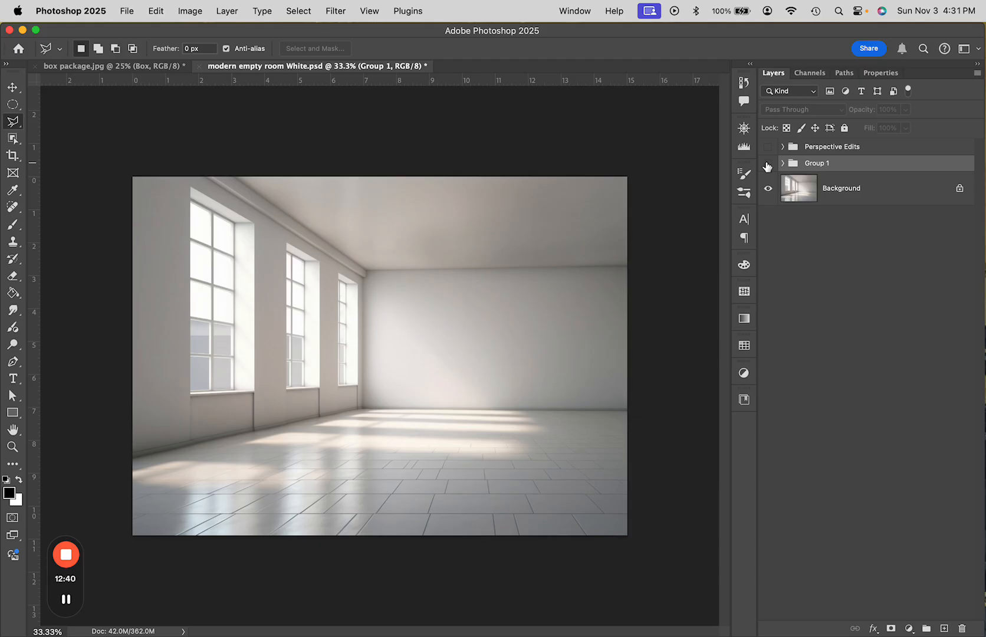
pyautogui.click(767, 164)
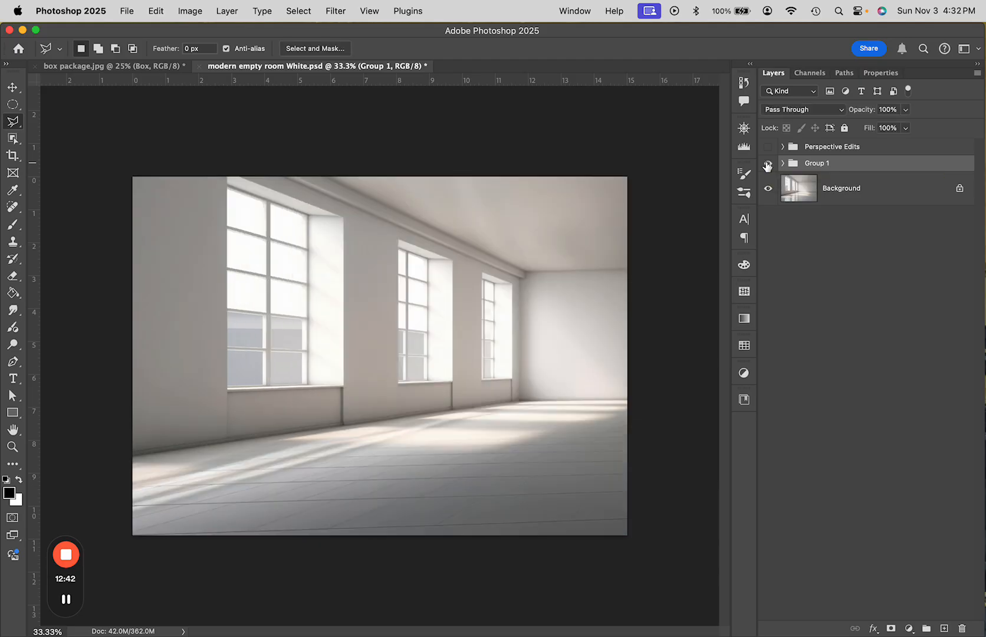